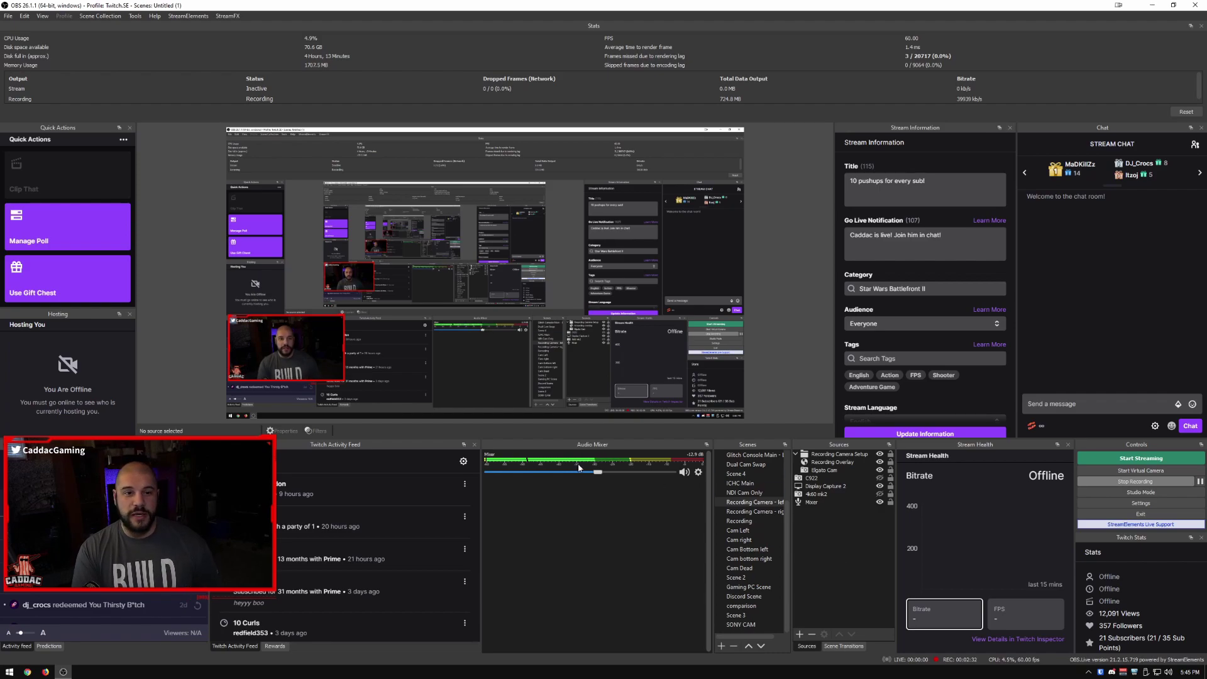
- Move the webcam overlay to the upper middle of the scene, then select Display Capture 2
drag(324, 350, 551, 244)
click(823, 486)
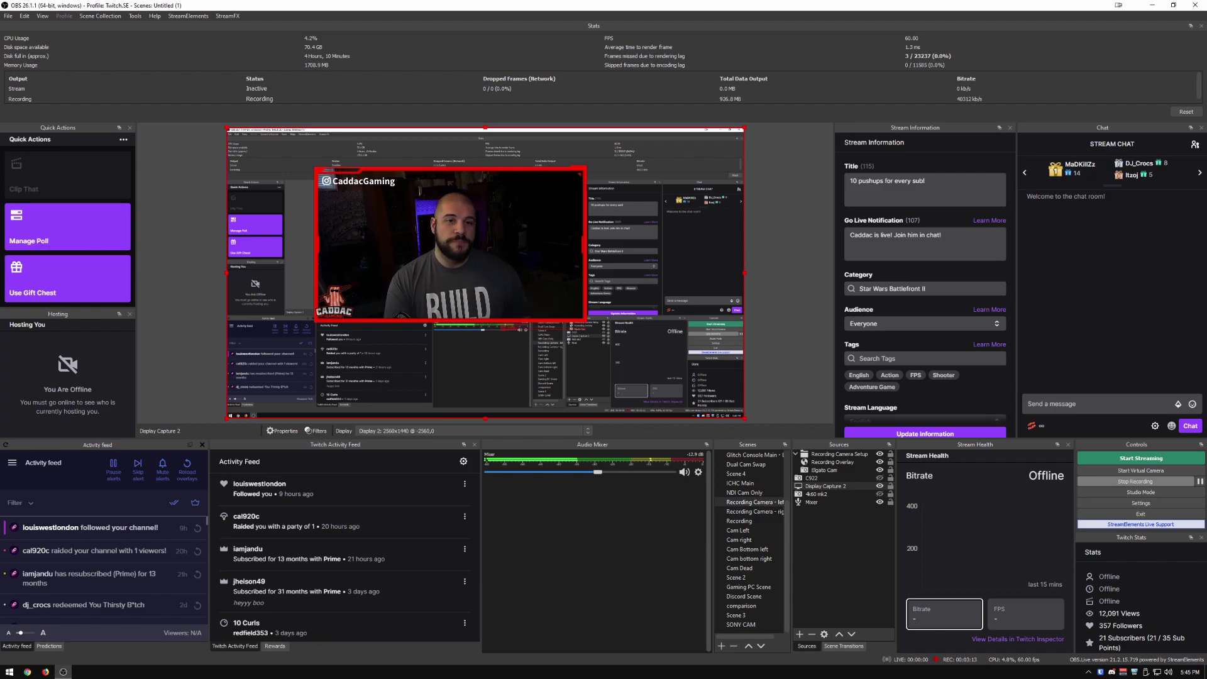
scroll(69, 214, down, 3)
scroll(71, 216, up, 2)
scroll(72, 216, up, 1)
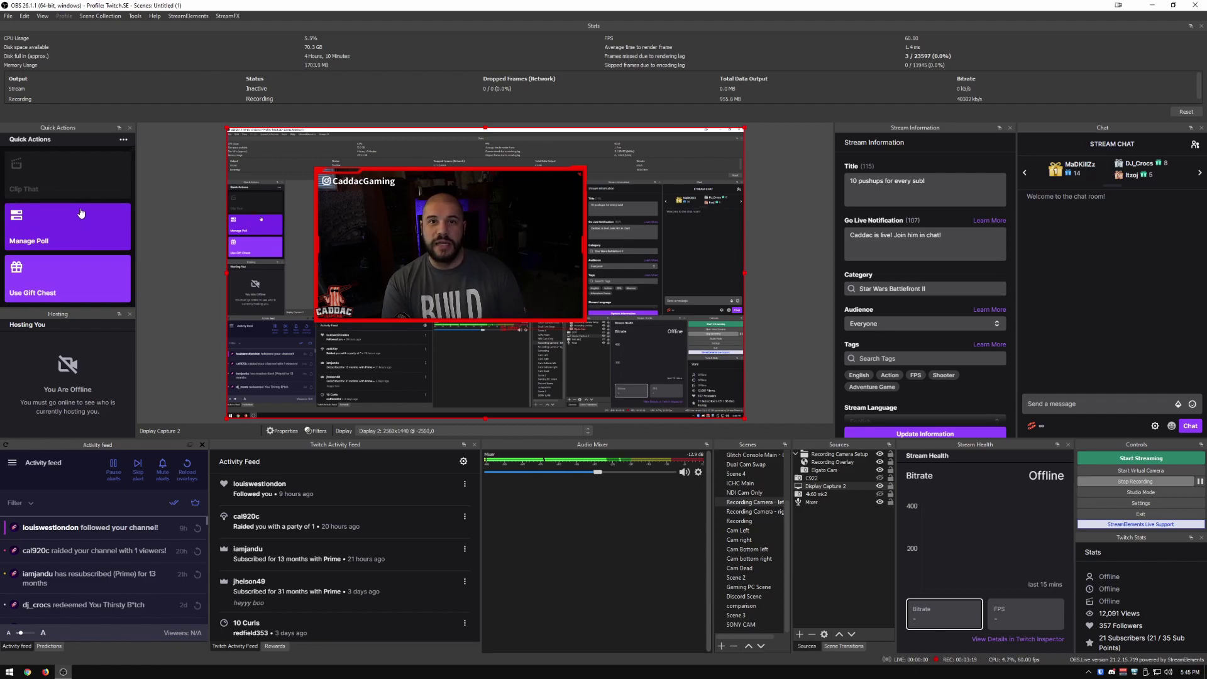
scroll(81, 214, down, 2)
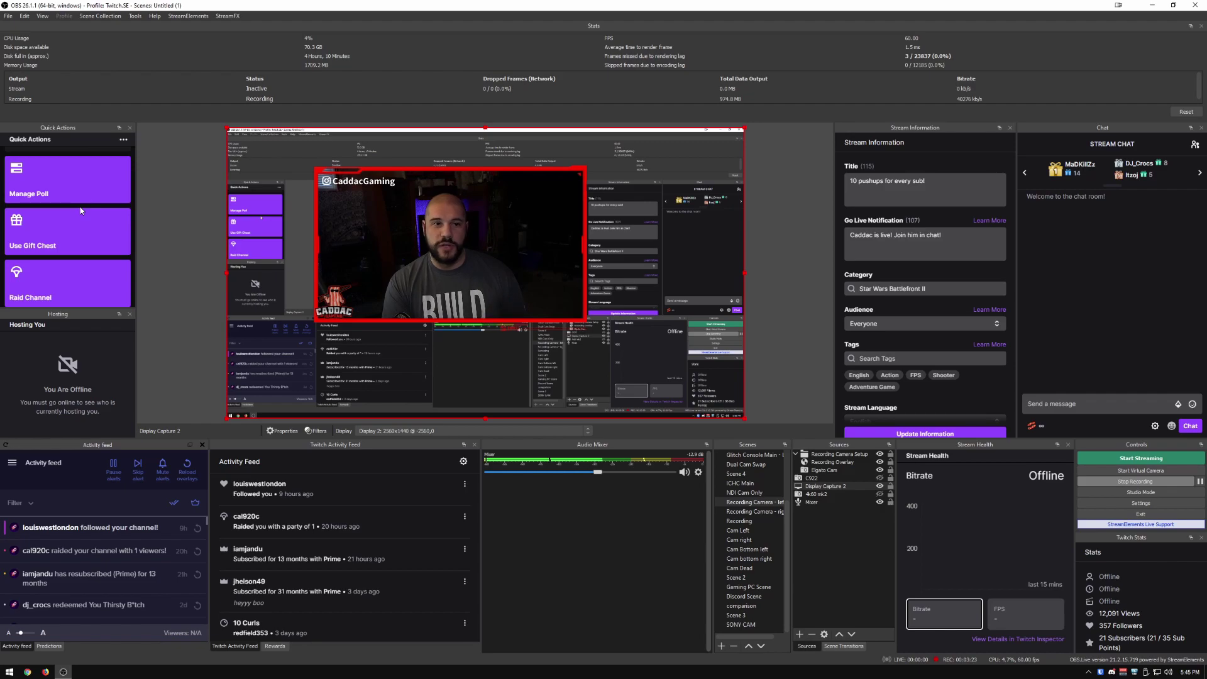
scroll(80, 237, up, 1)
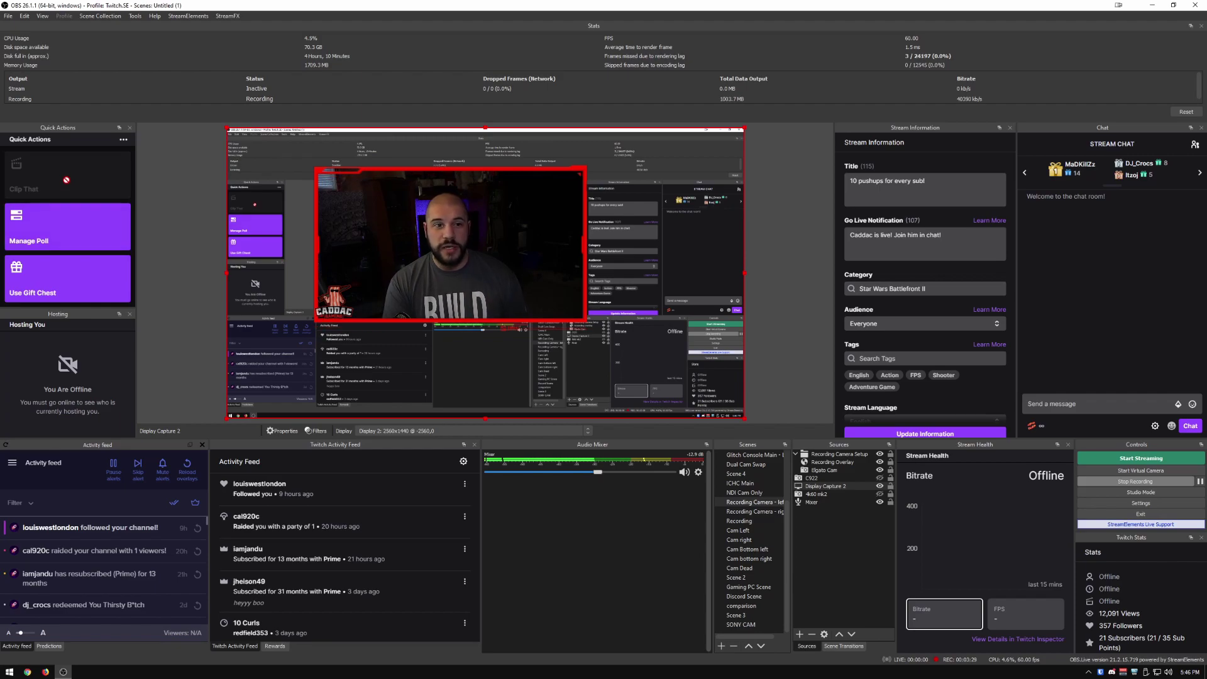
scroll(79, 223, down, 1)
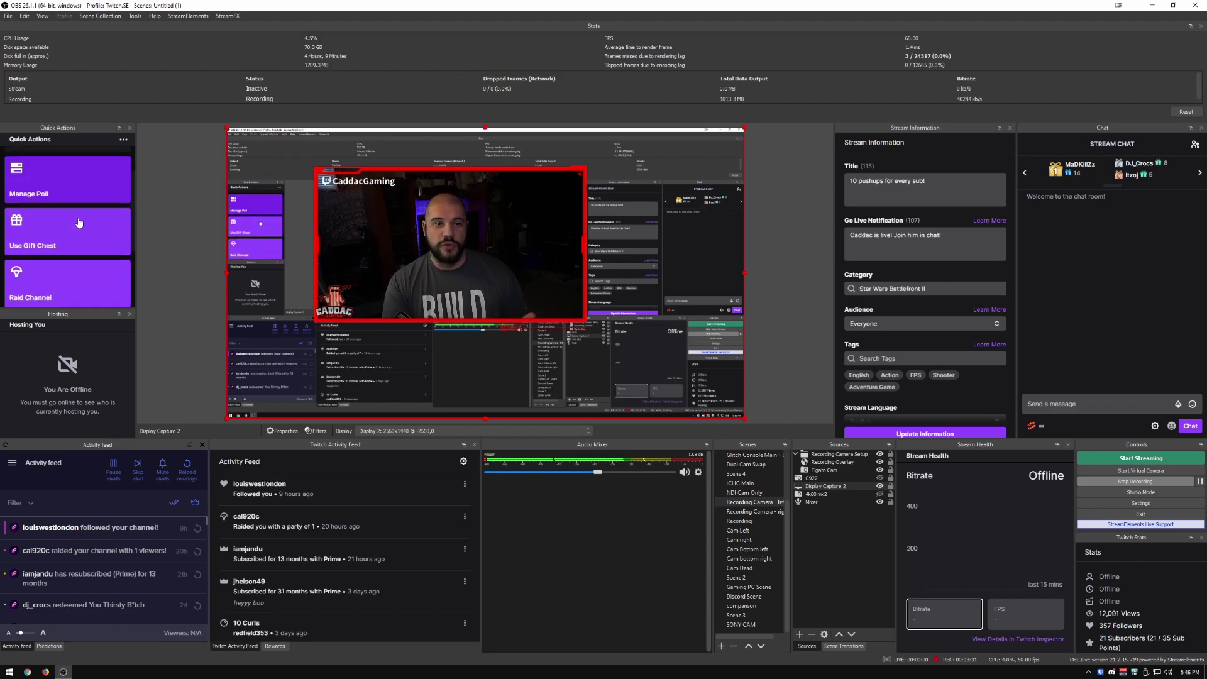
scroll(79, 223, down, 2)
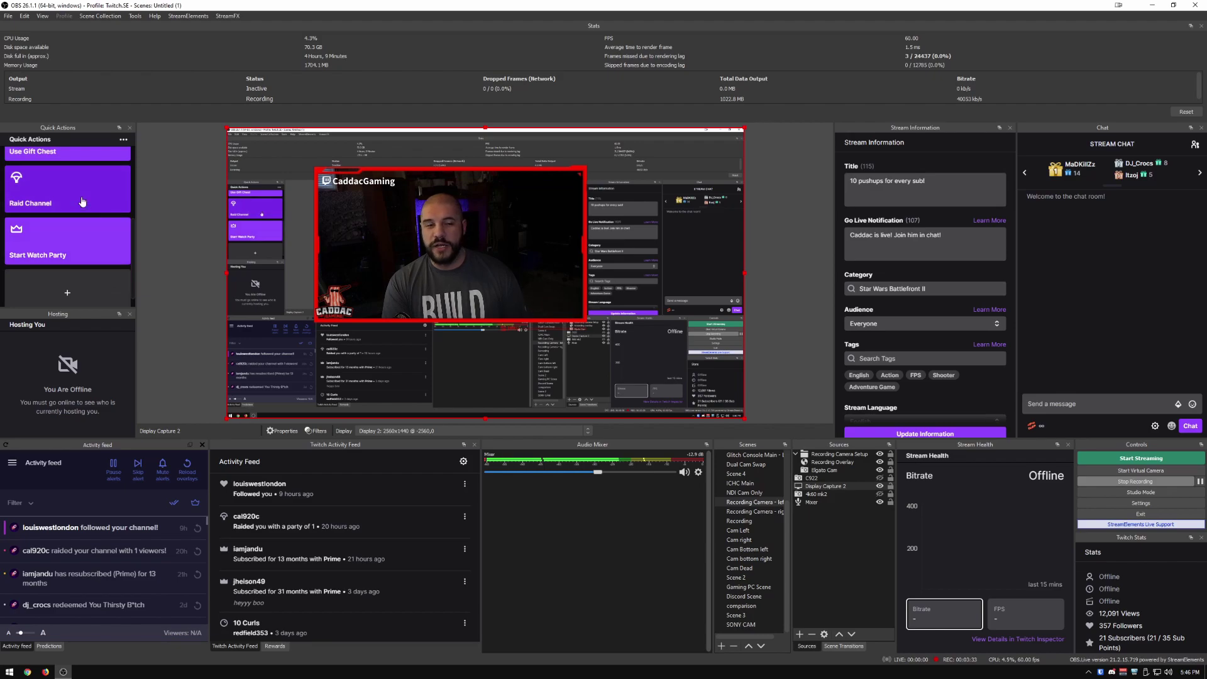
scroll(75, 246, up, 3)
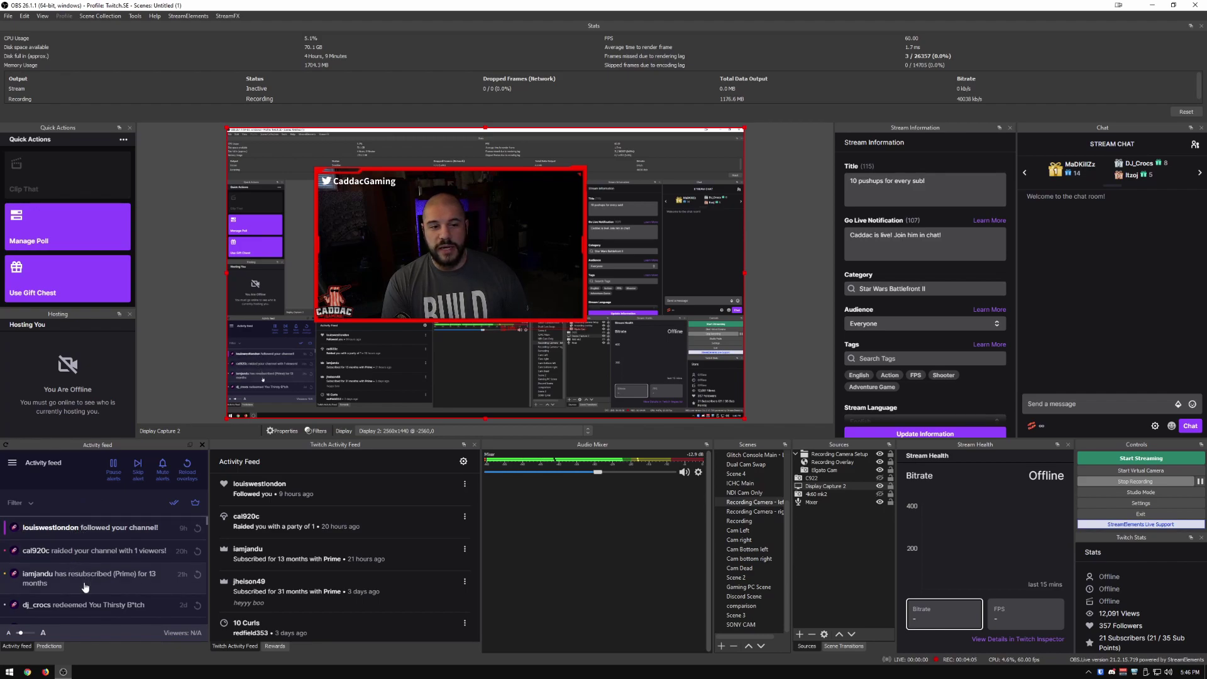
scroll(85, 586, down, 3)
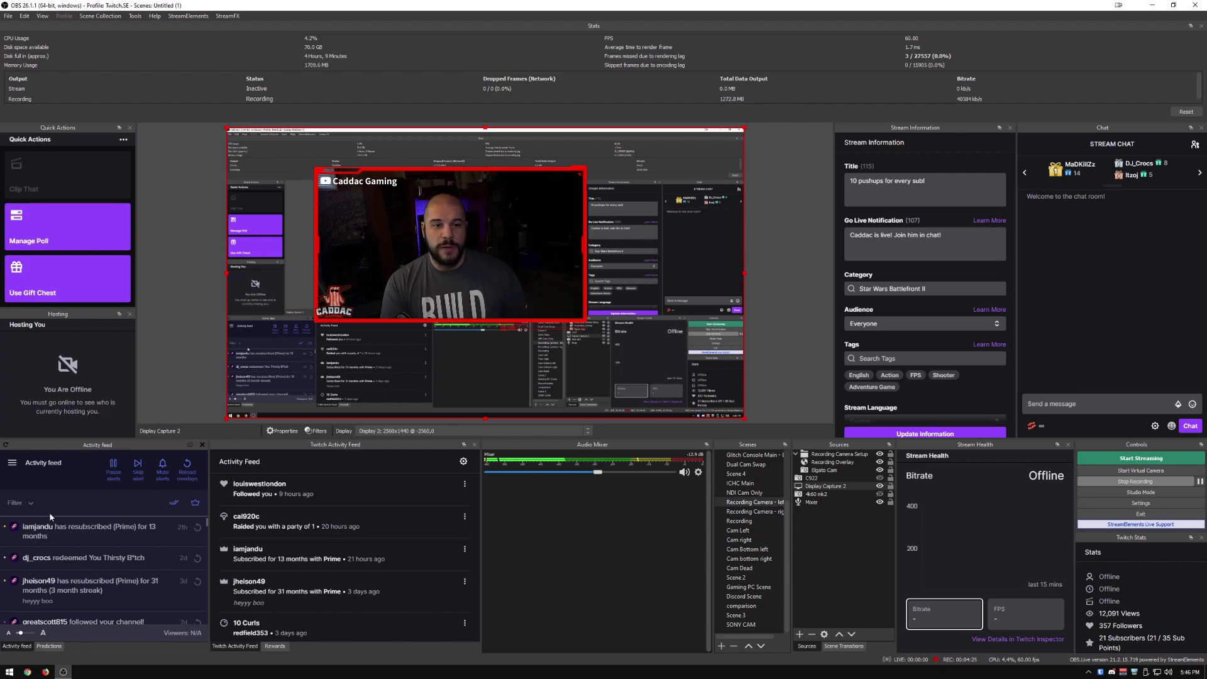
scroll(50, 515, up, 2)
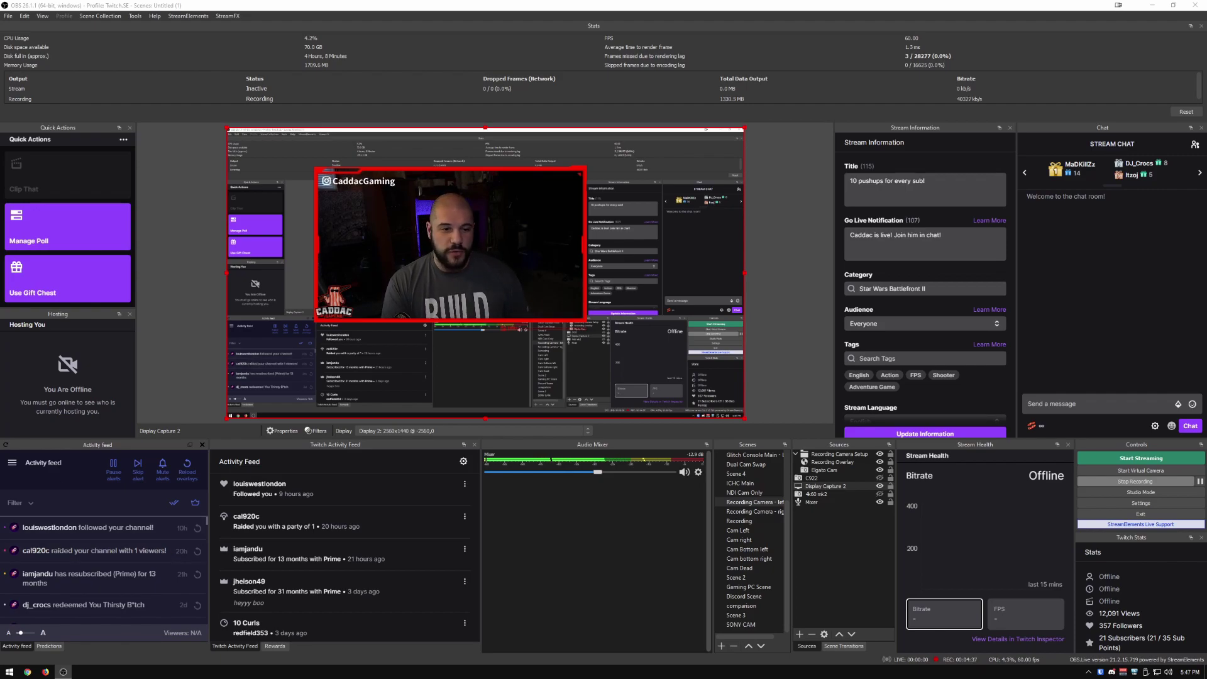
- Show the Predictions panel in the bottom-left dock and the Rewards request queue beside Twitch Activity Feed
click(55, 647)
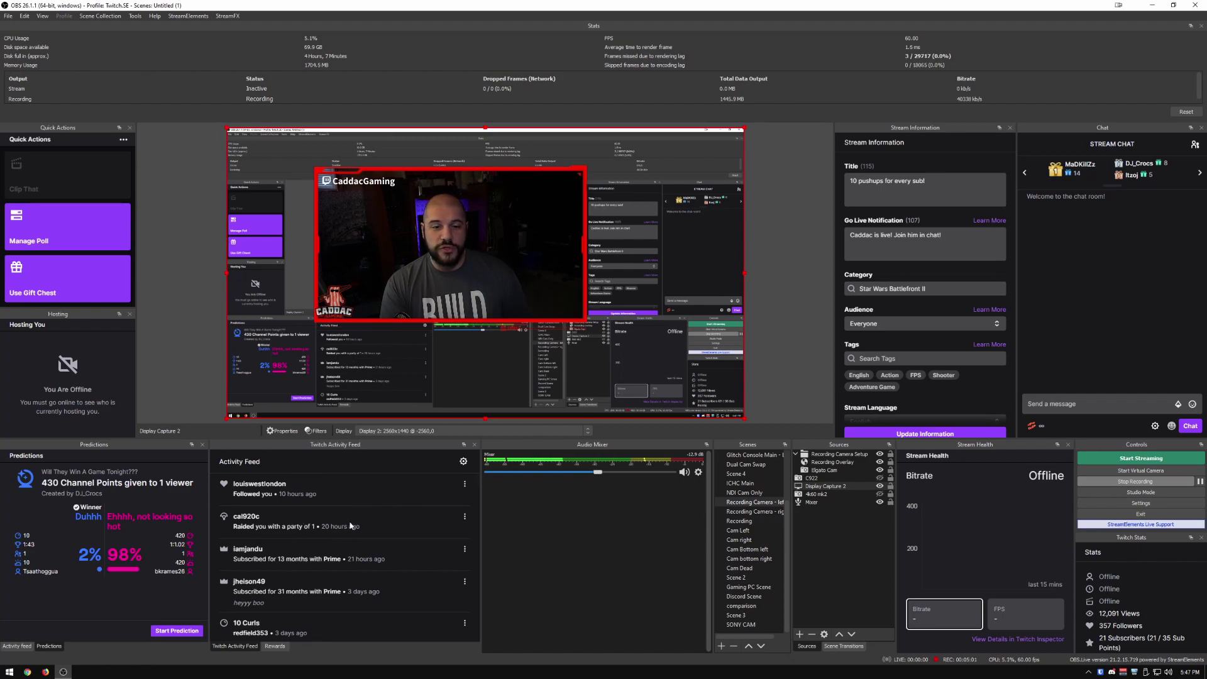
click(274, 645)
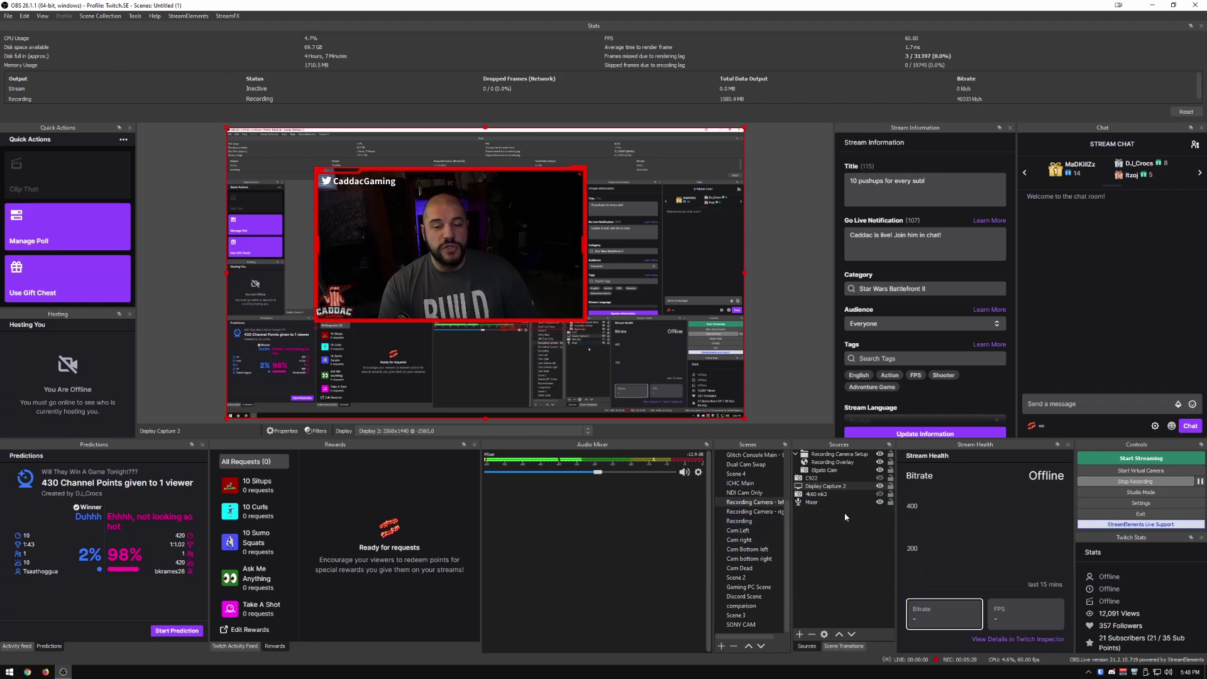
click(837, 646)
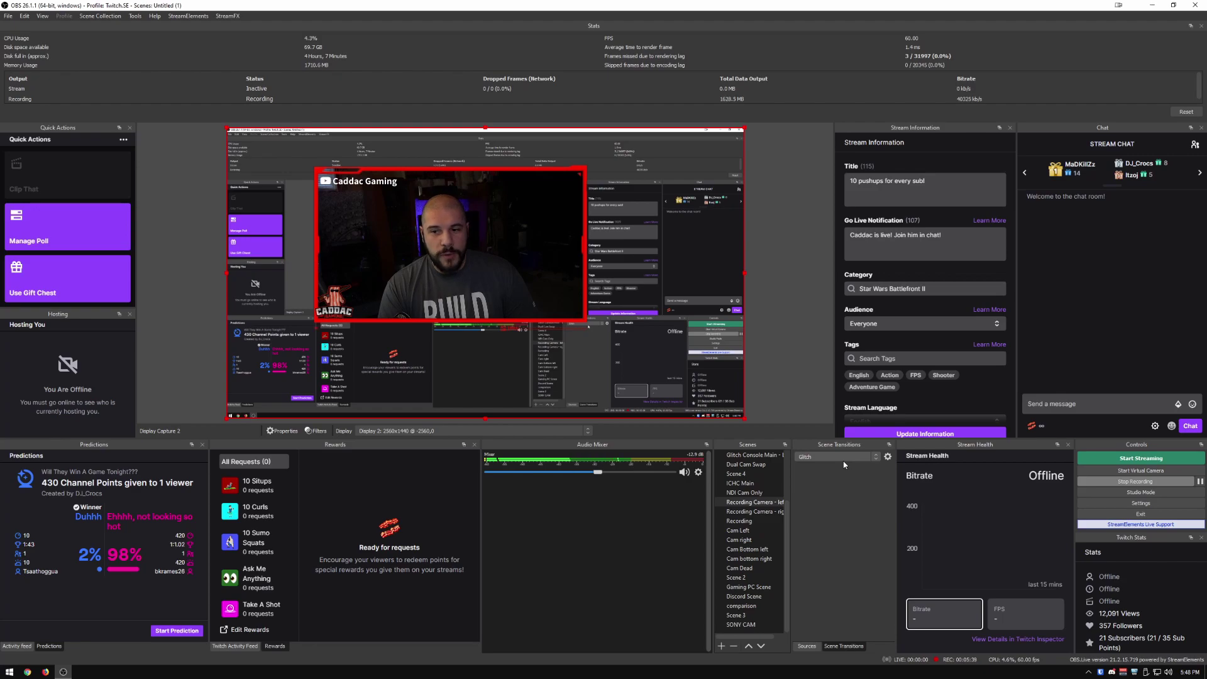
click(1136, 493)
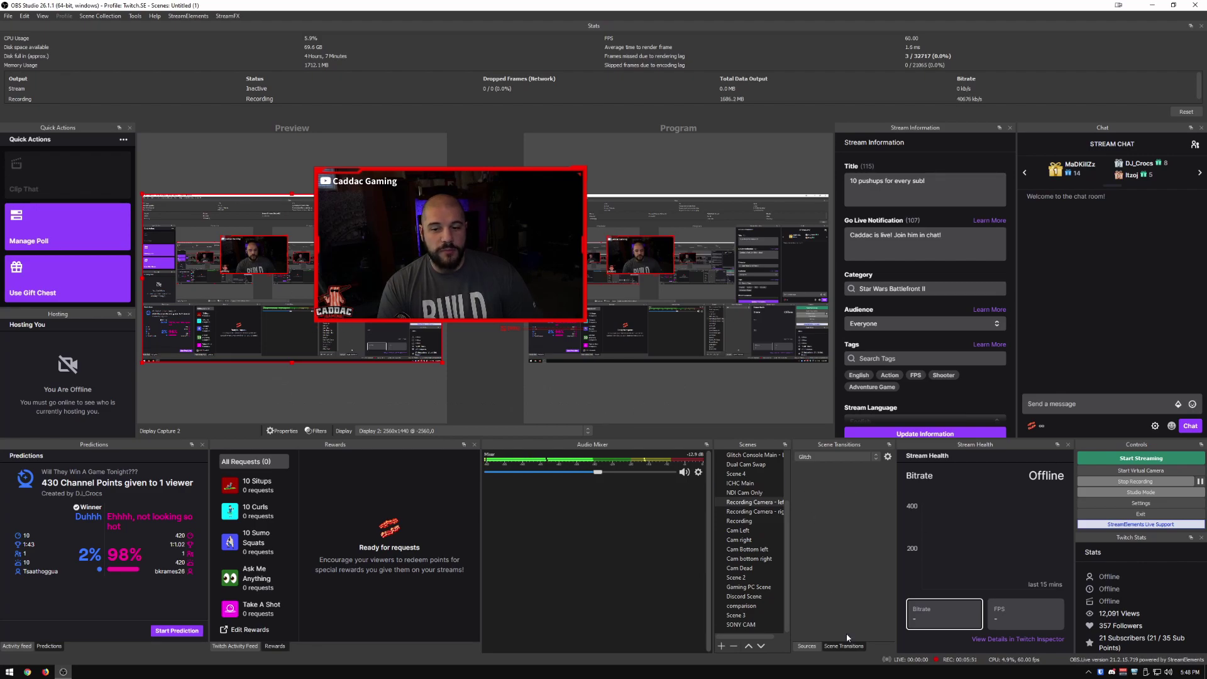
click(806, 645)
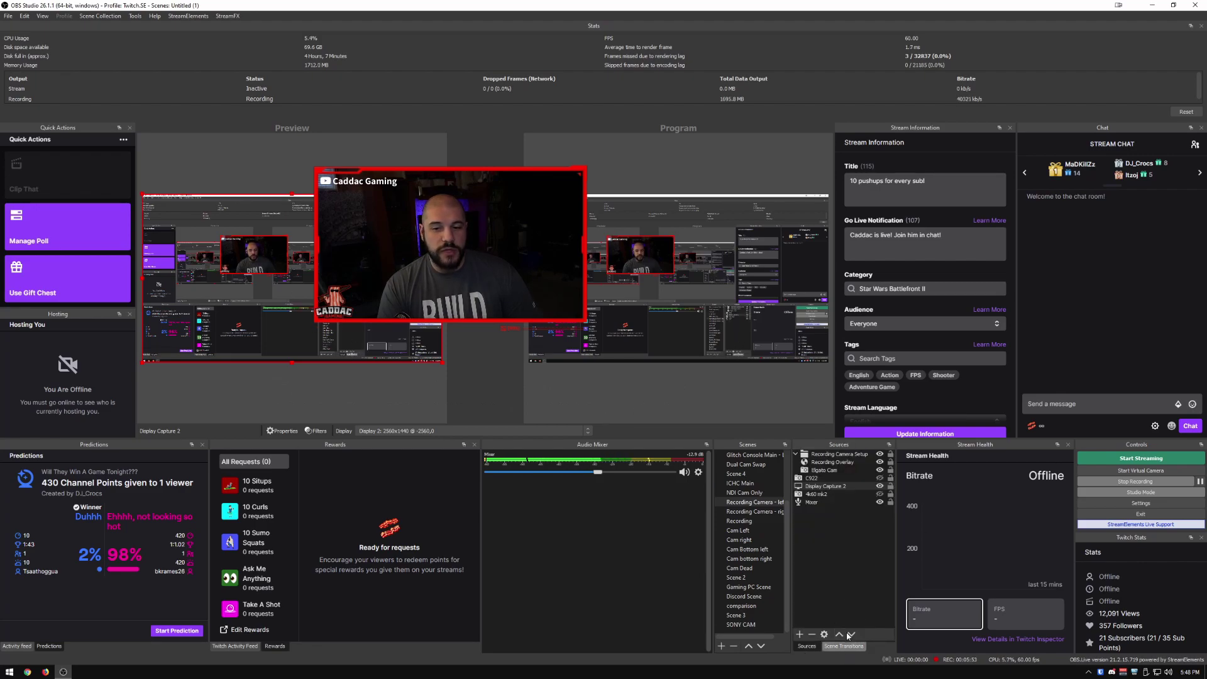
click(1120, 494)
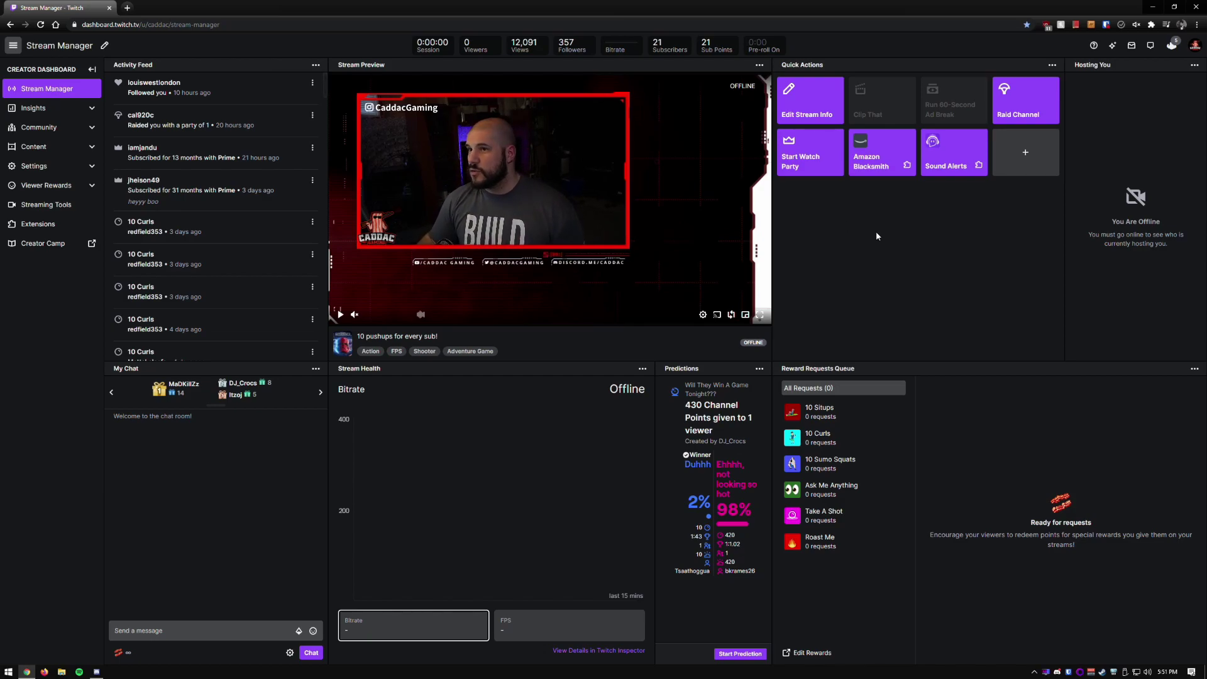
- Put the Twitch Stream Manager panel layout into edit mode with the pencil icon
click(105, 46)
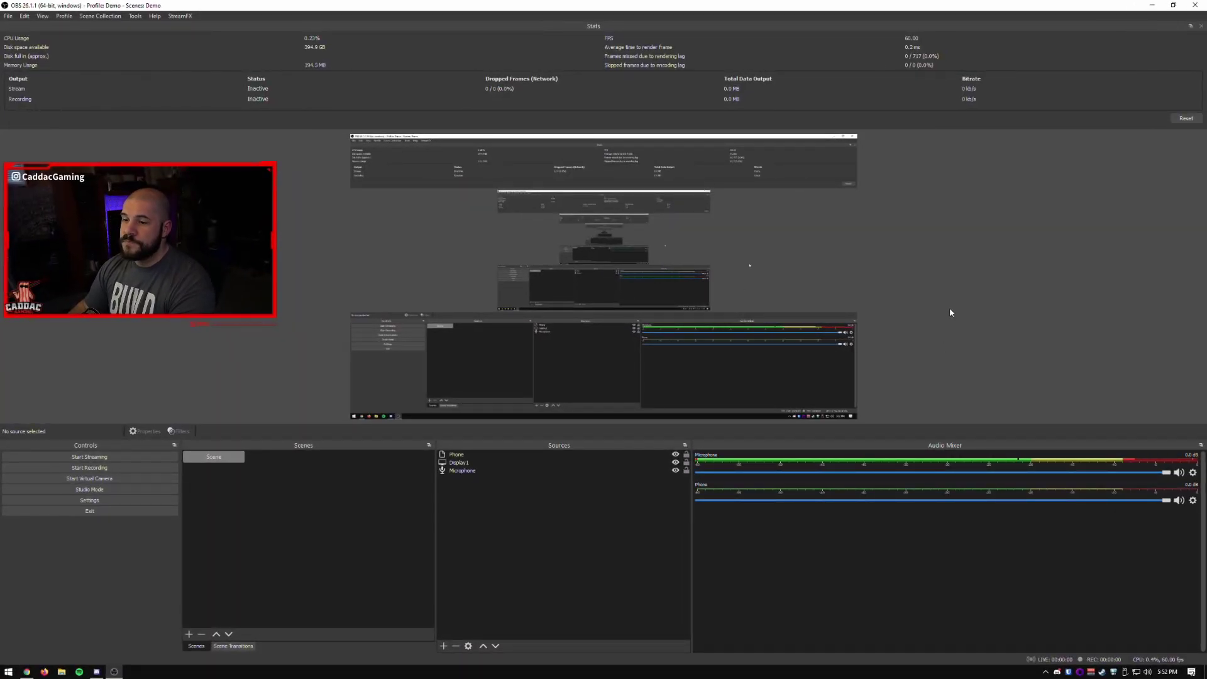
- Bring up the View menu's Docks submenu to see which docks are enabled
click(41, 16)
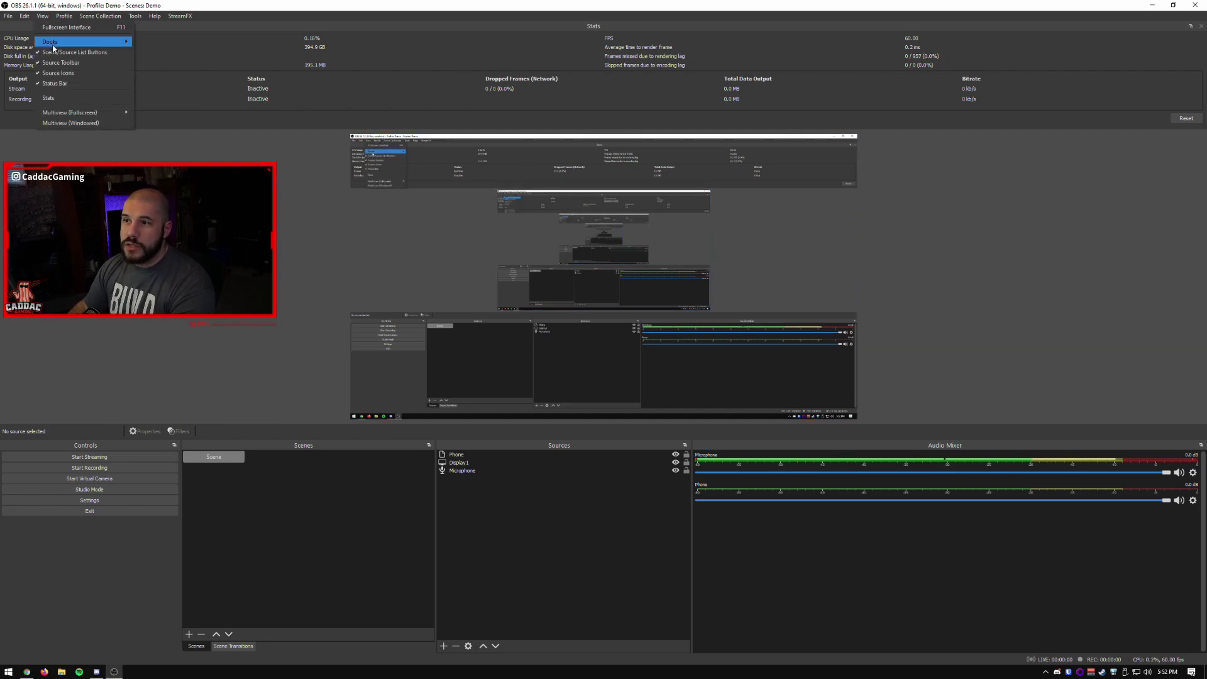
mouse_move(113, 41)
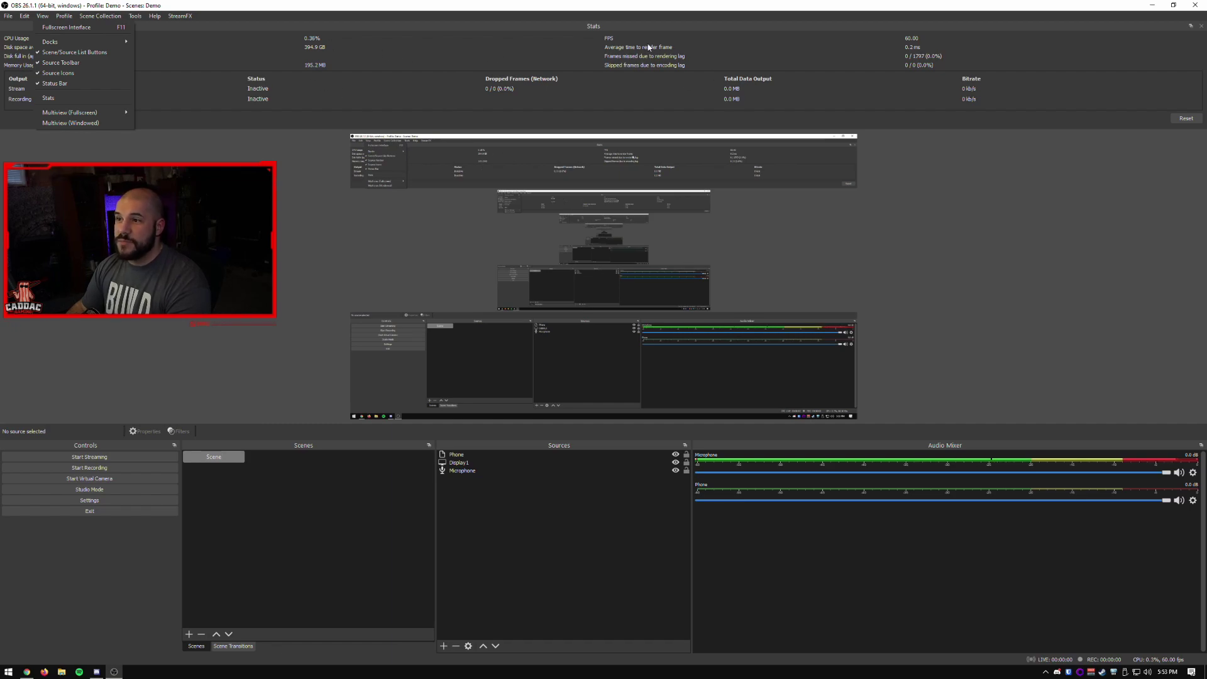
click(395, 74)
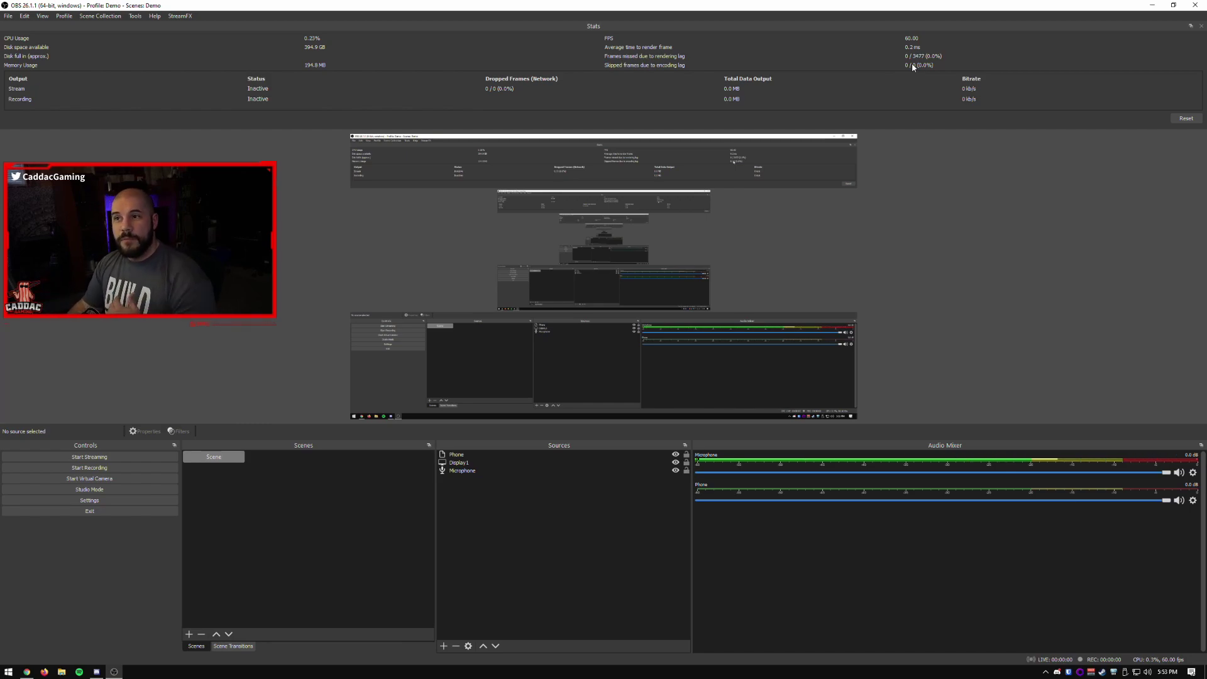
- Check View > Docks > Custom Browser Docks, then return to Twitch Stream Manager in Chrome
click(42, 15)
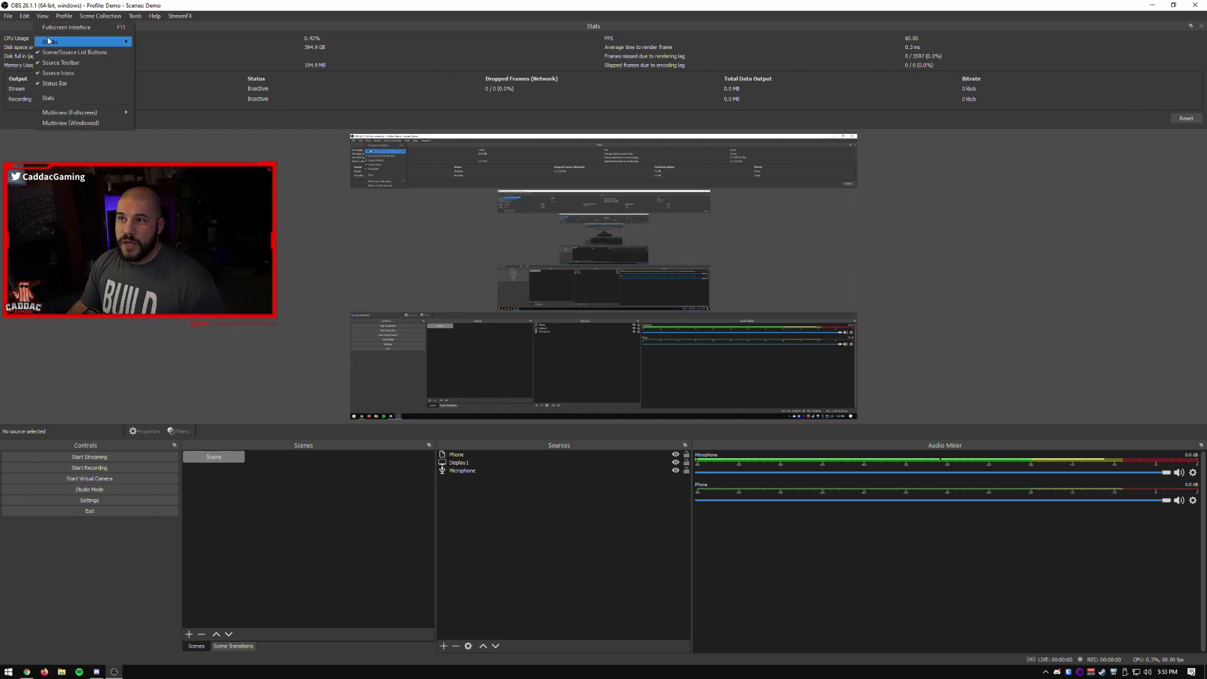
mouse_move(50, 42)
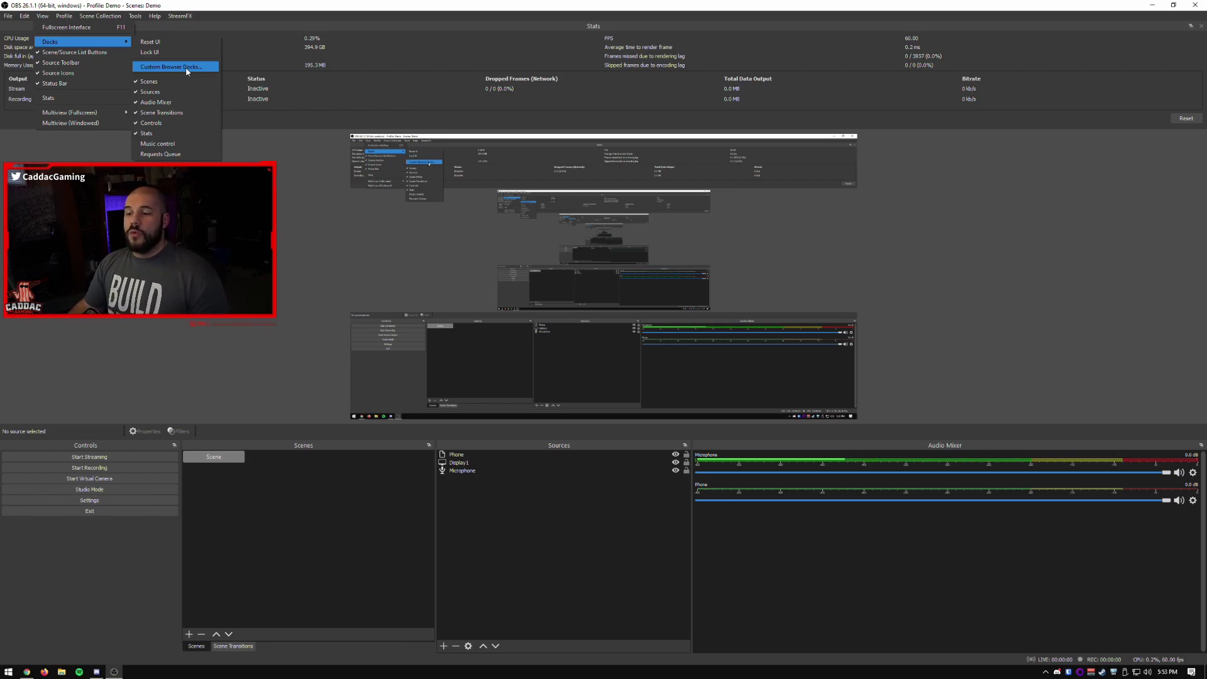
key(alt+Tab)
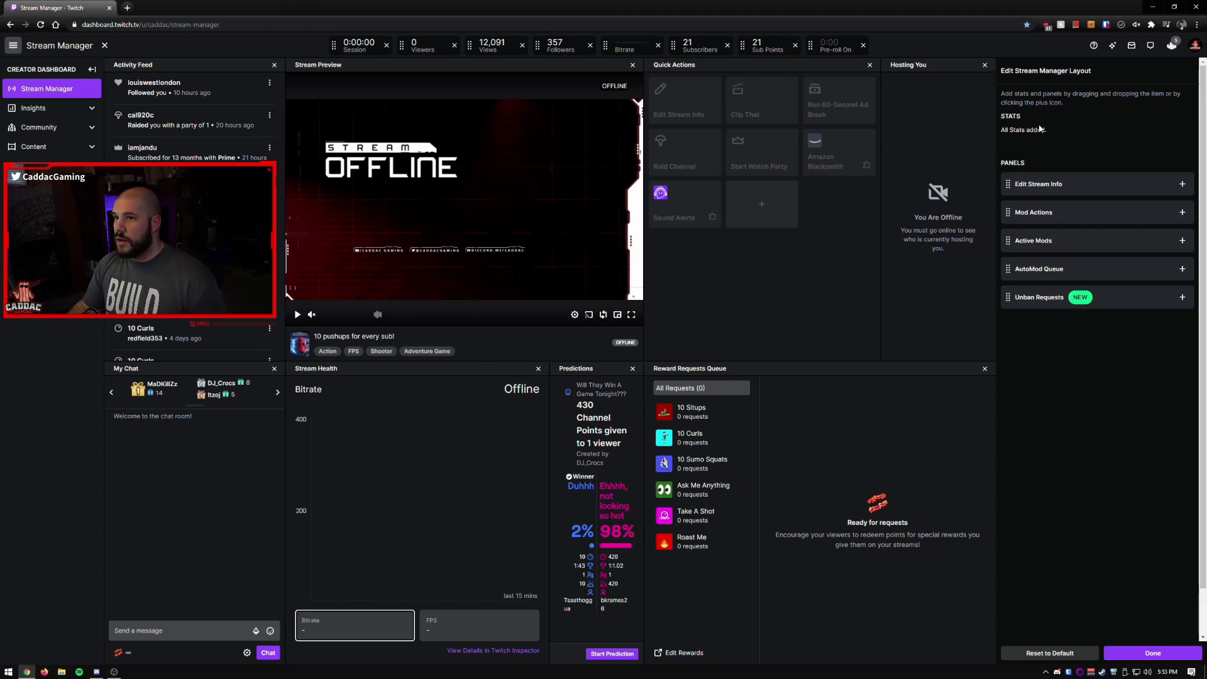
- Finish the layout edit, pop Stream Health out into its own window, and select its popout URL
click(104, 45)
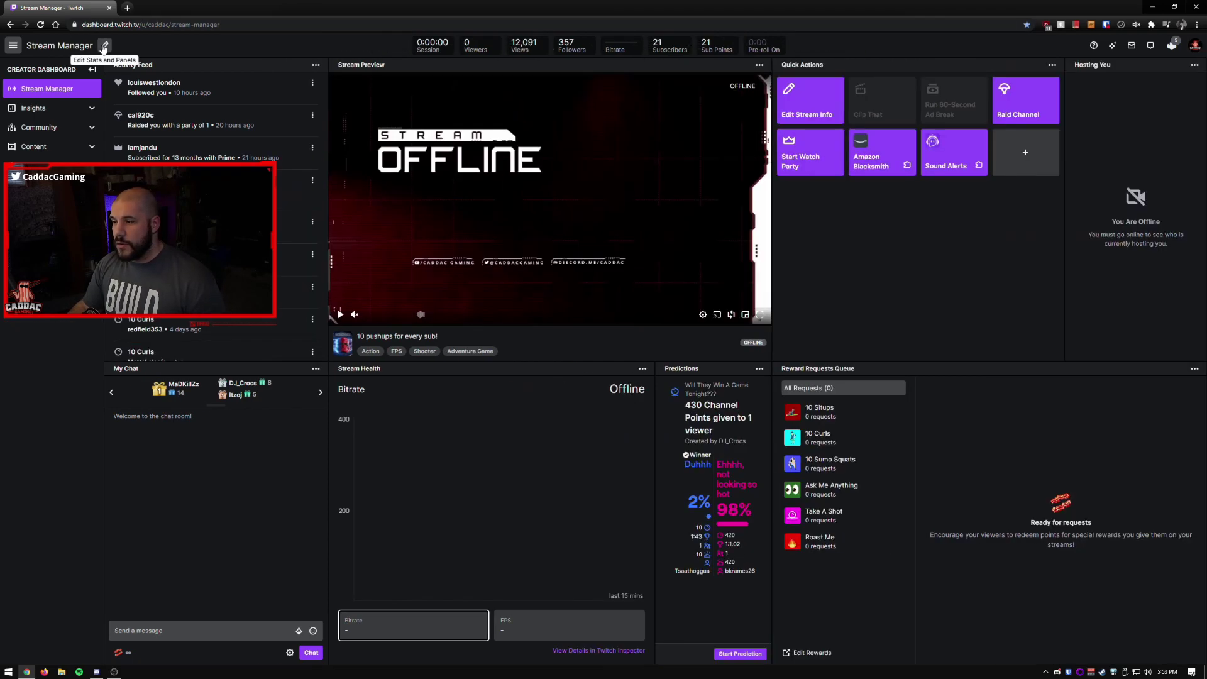
click(643, 370)
click(613, 388)
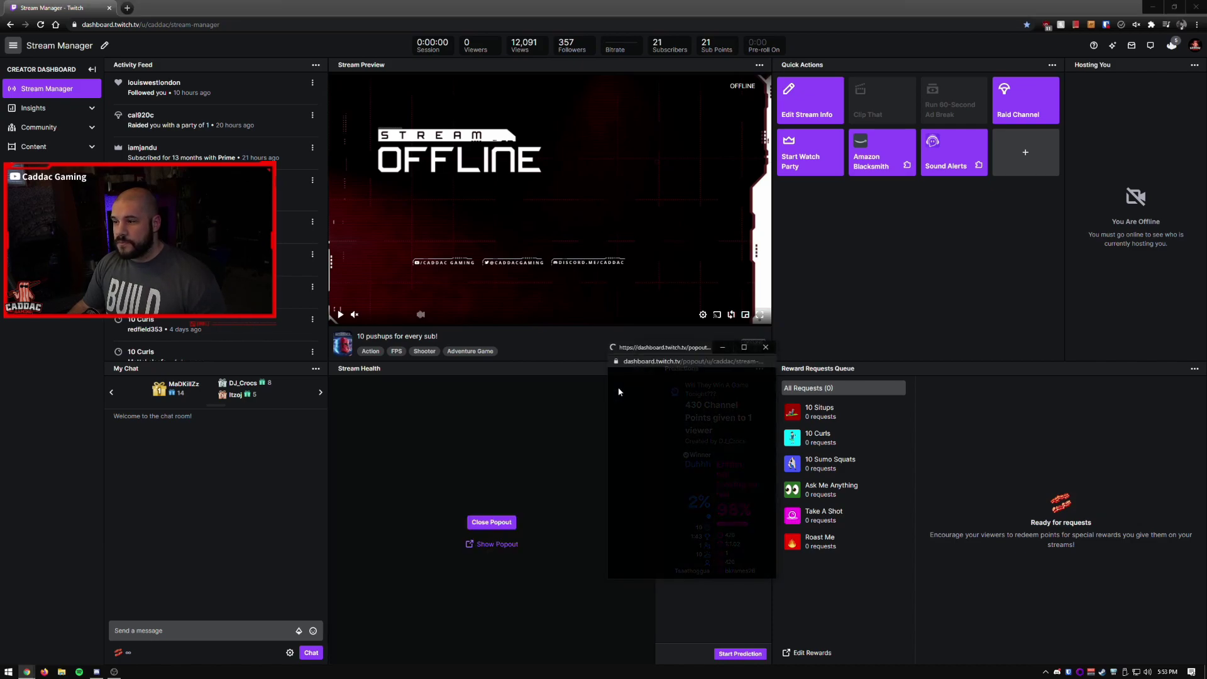
click(706, 361)
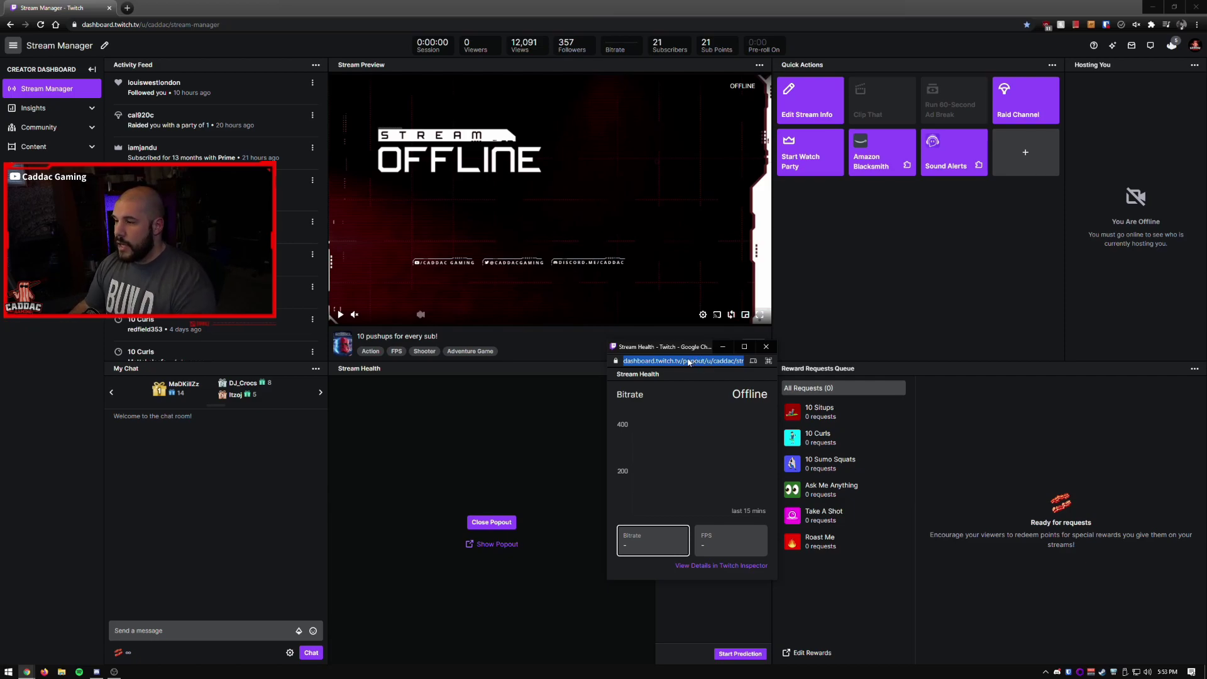
- Add a custom browser dock named 'Stream Health' using the pasted Twitch popout URL
key(alt+Tab)
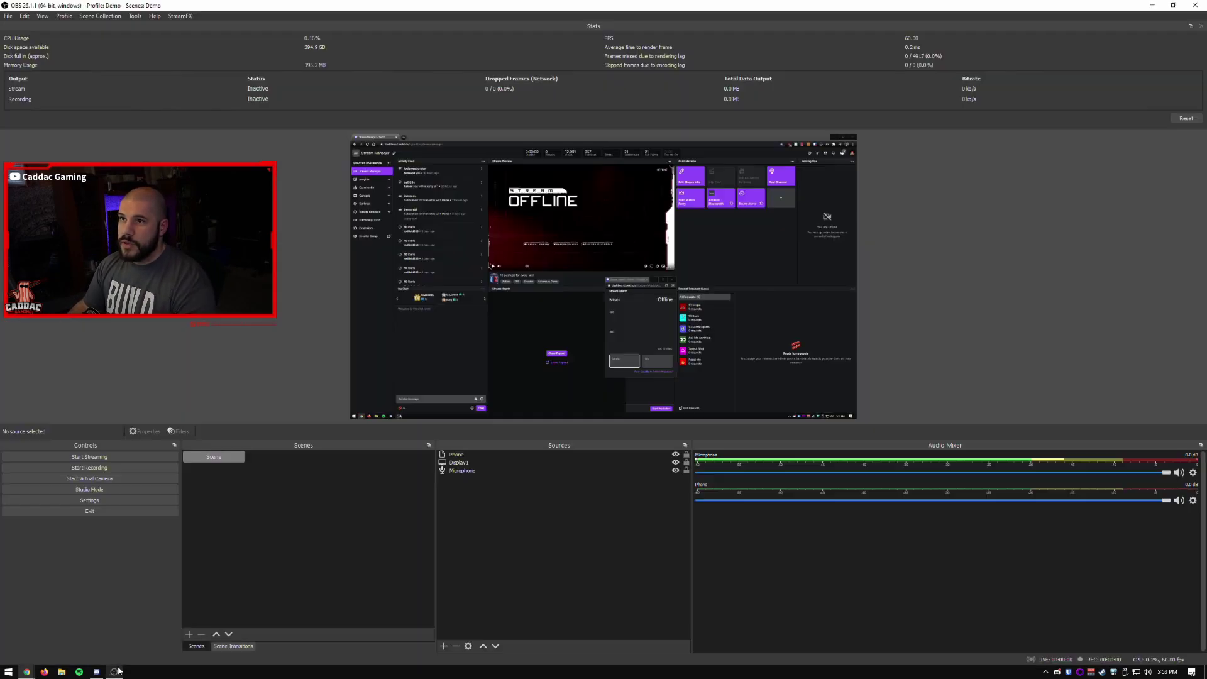
click(38, 15)
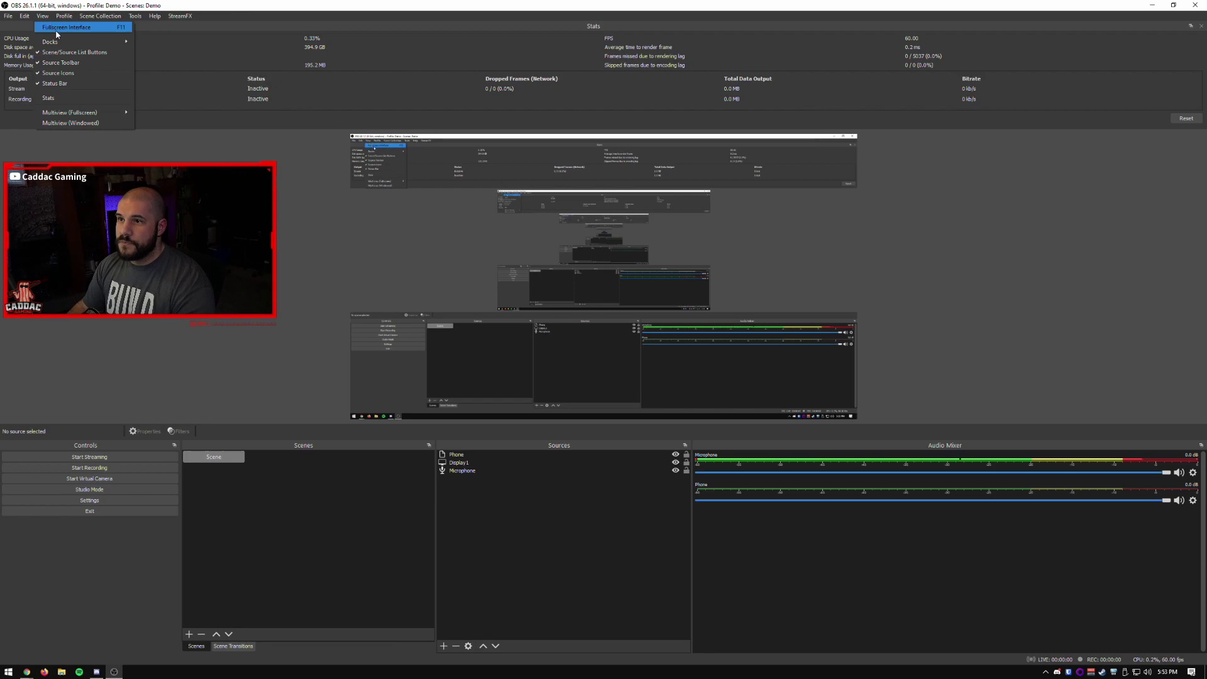
mouse_move(121, 40)
click(179, 67)
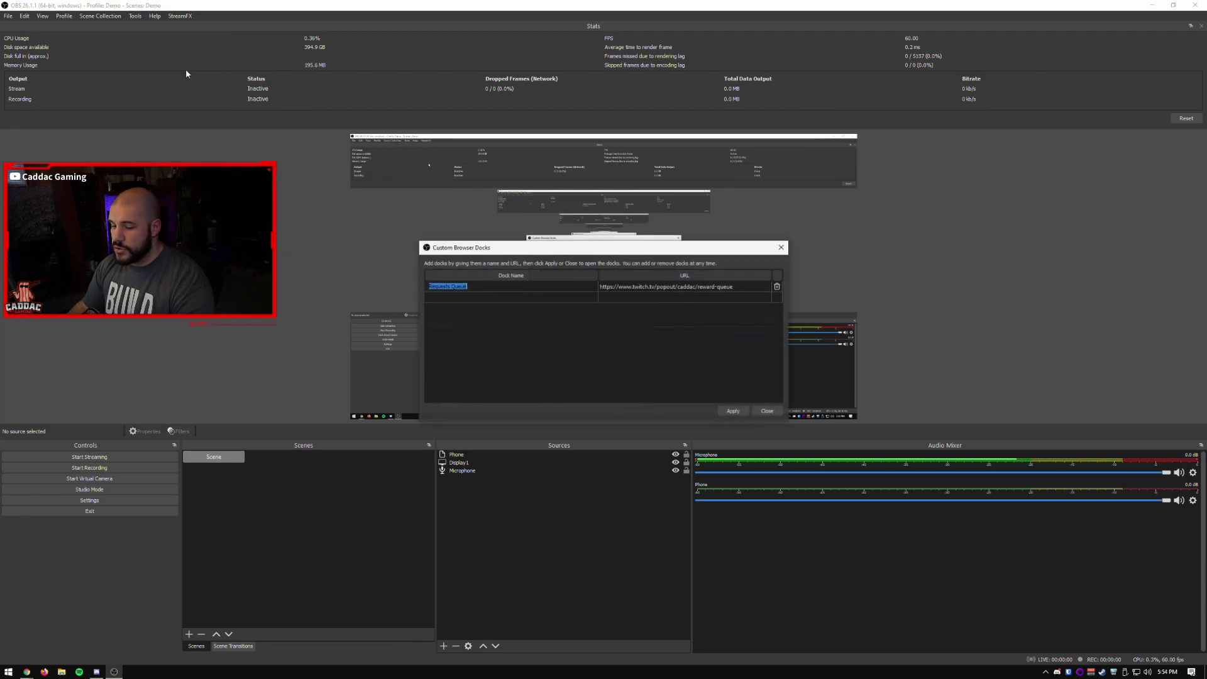
click(542, 298)
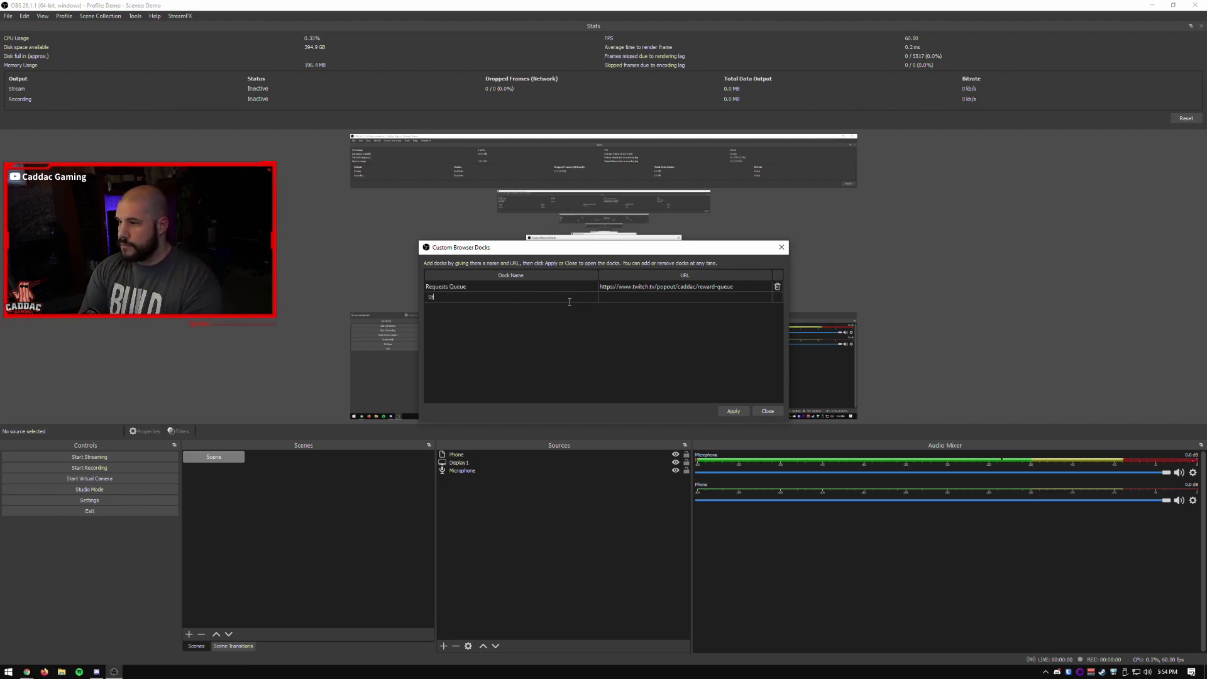
text(Stea)
key(BackSpace)
key(BackSpace)
text(ream)
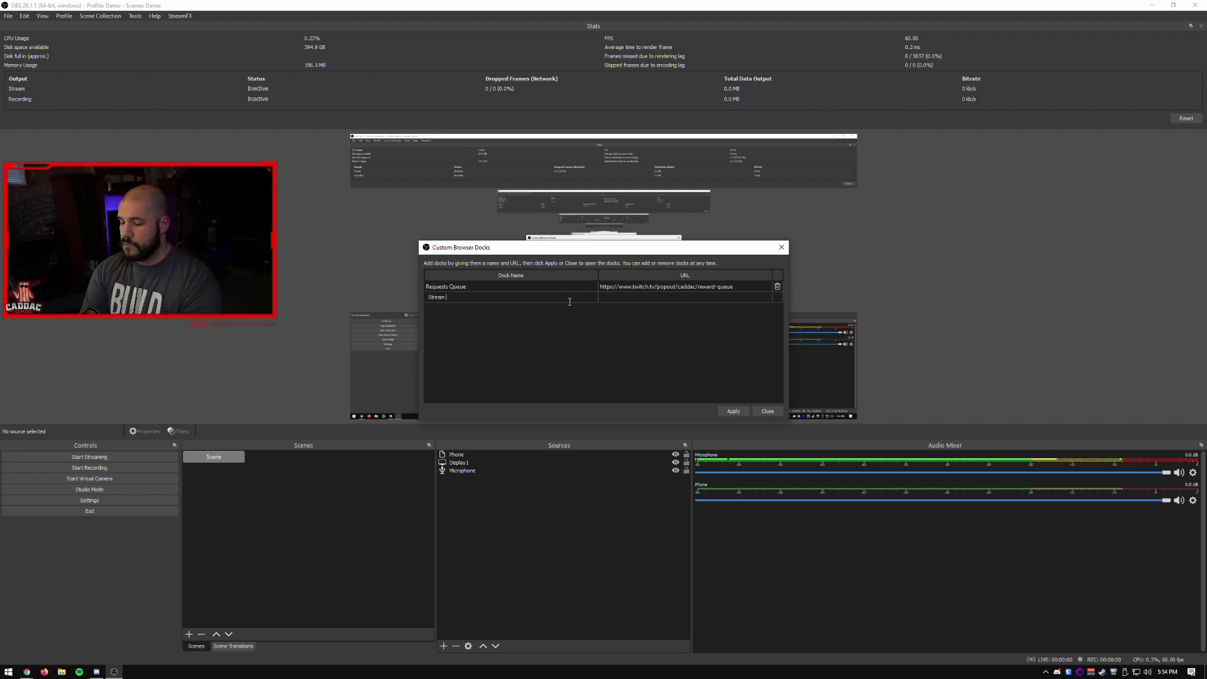
text( Health)
key(Tab)
text(https://dashboard.twitch.tv/popout/u/caddac/stream-manager/stream-health)
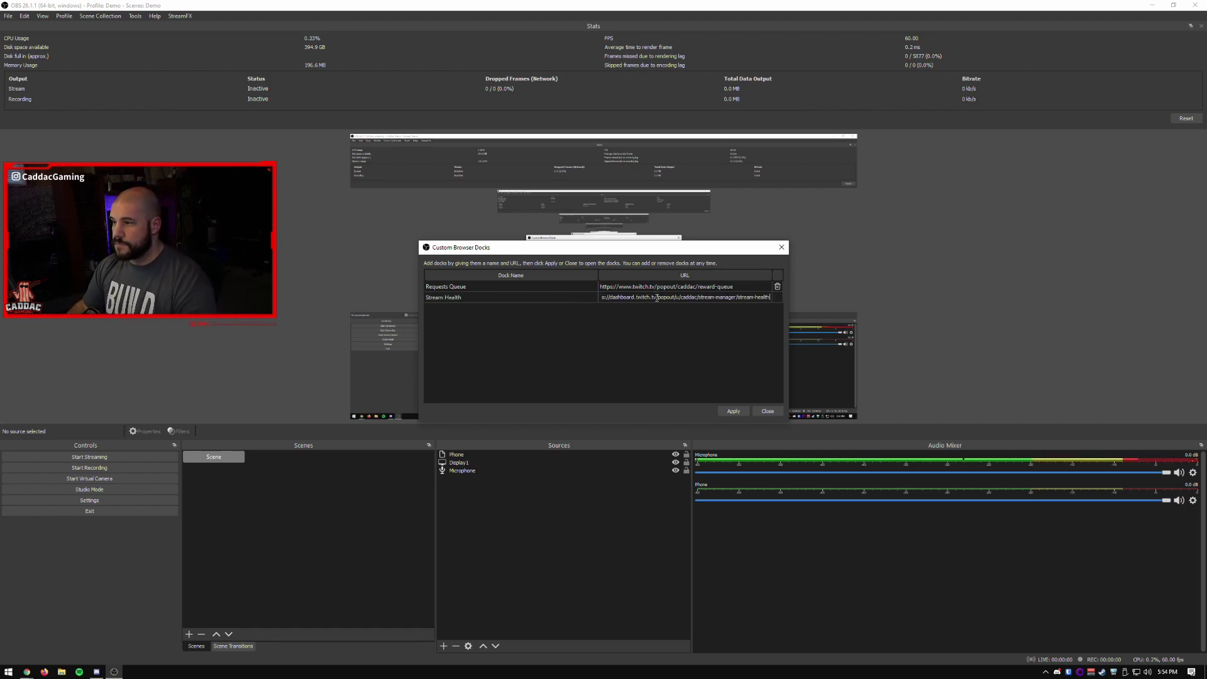
click(662, 312)
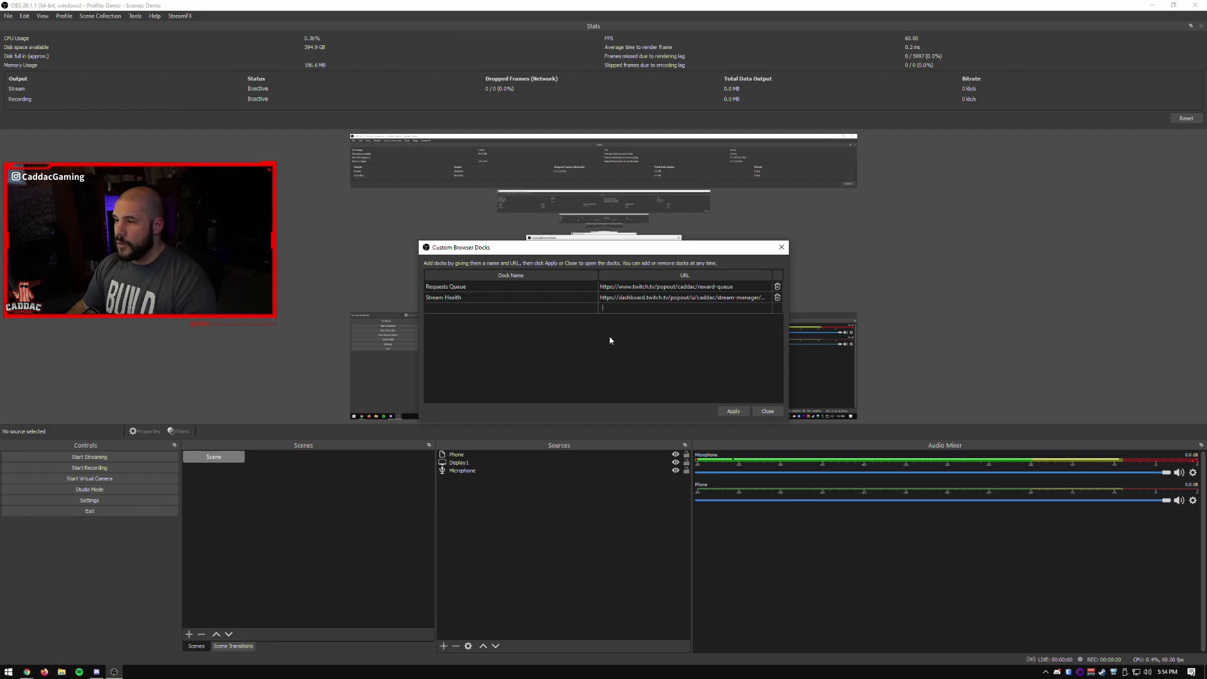
- Apply the new dock, then close the Stream Health login window and the docks dialog
click(736, 411)
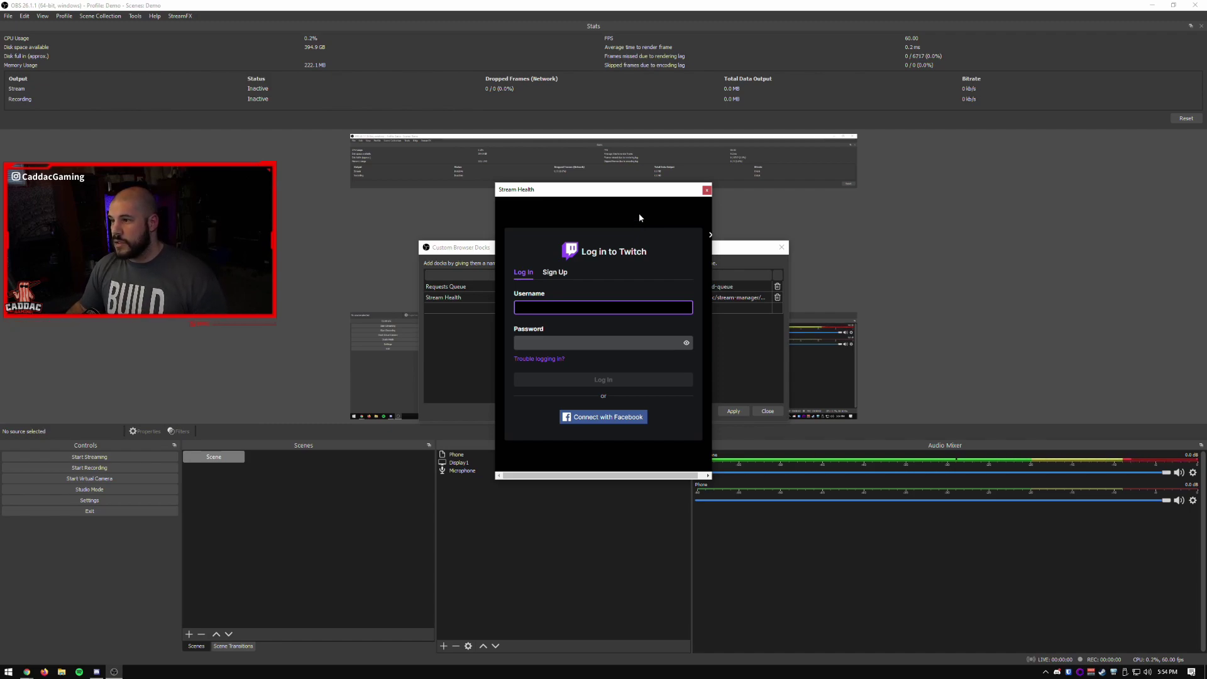
click(706, 190)
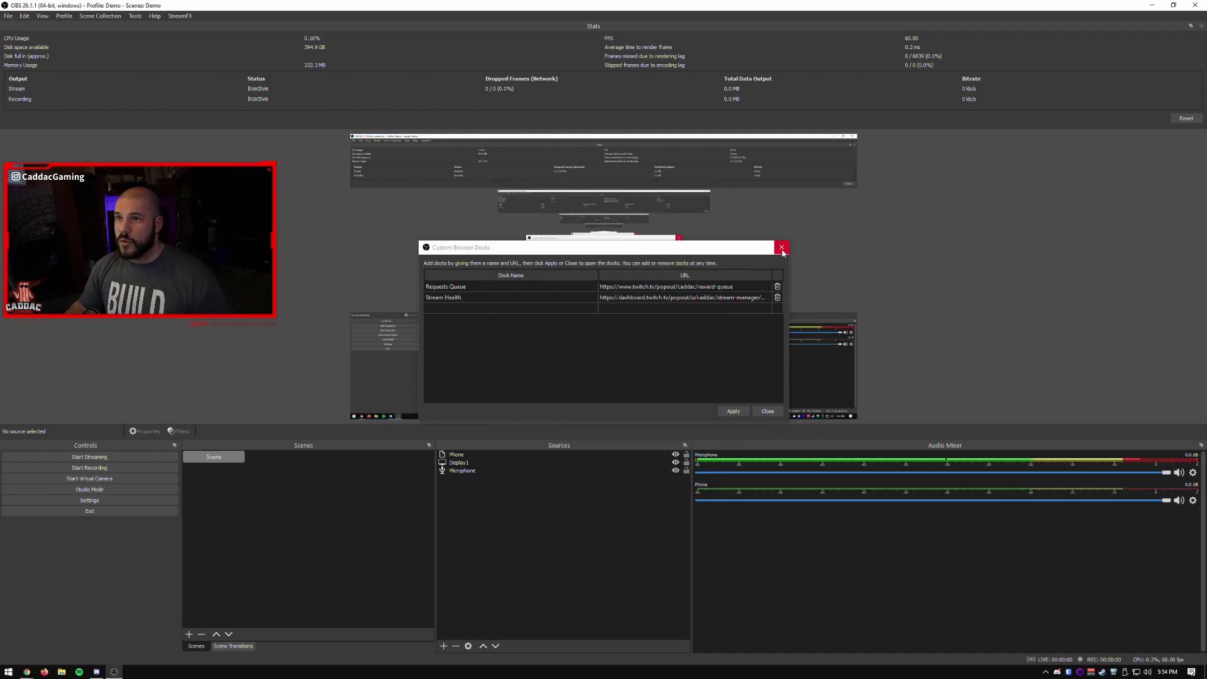
click(781, 247)
- Show the Requests Queue dock, which reports Access Denied, and close it again
click(43, 16)
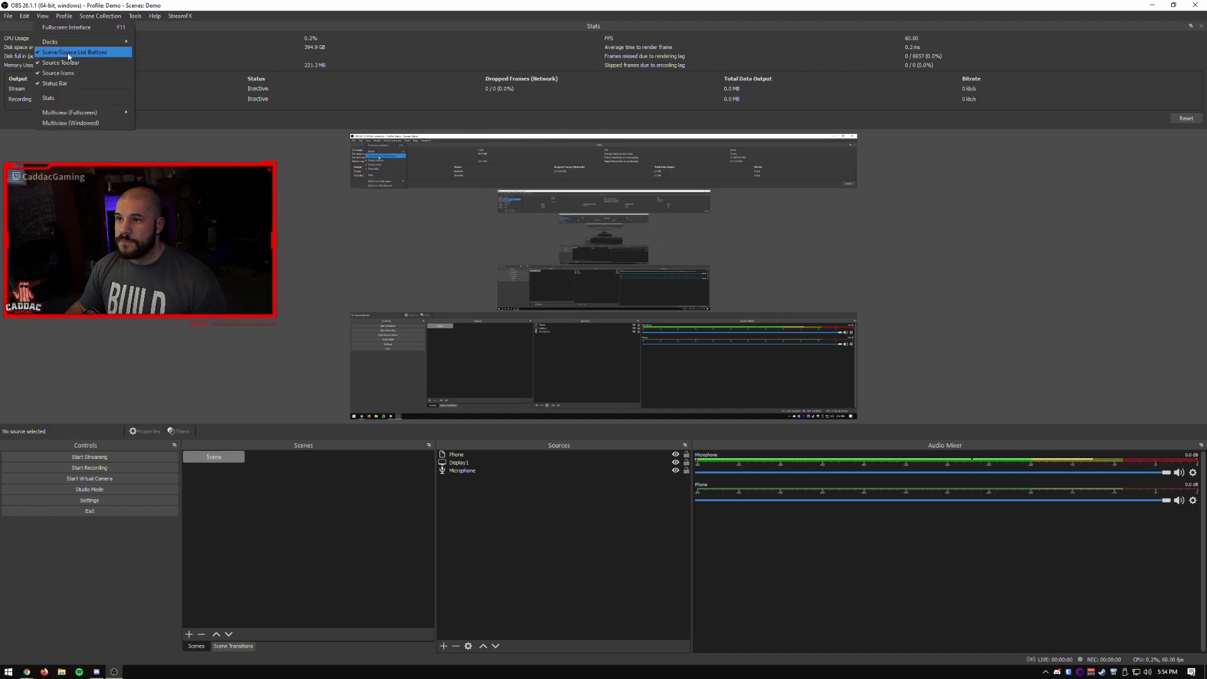
click(182, 153)
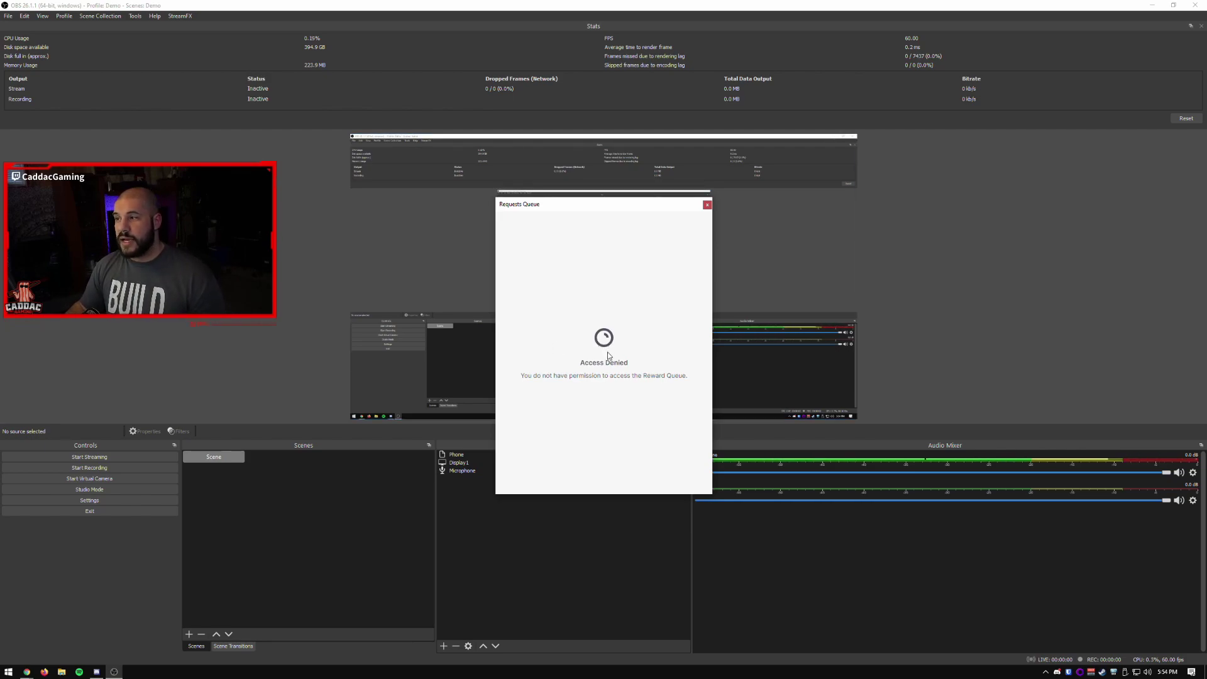
click(707, 204)
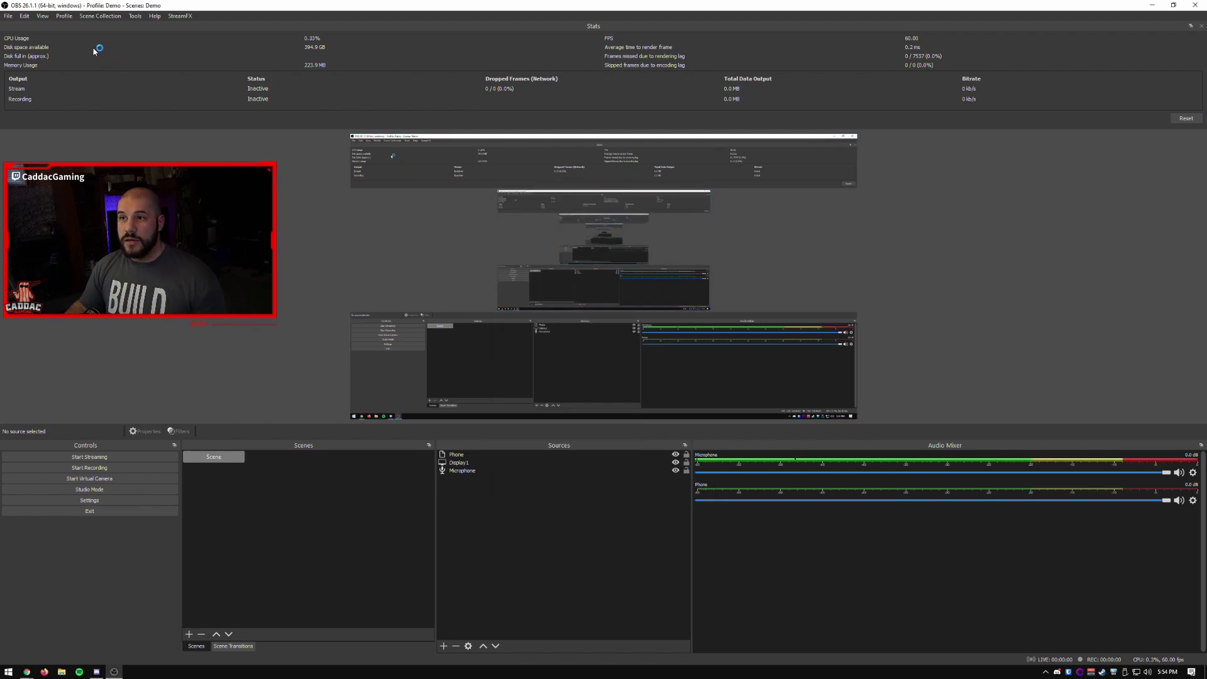
- Show the Stream Health dock and close its window again
click(42, 16)
mouse_move(113, 41)
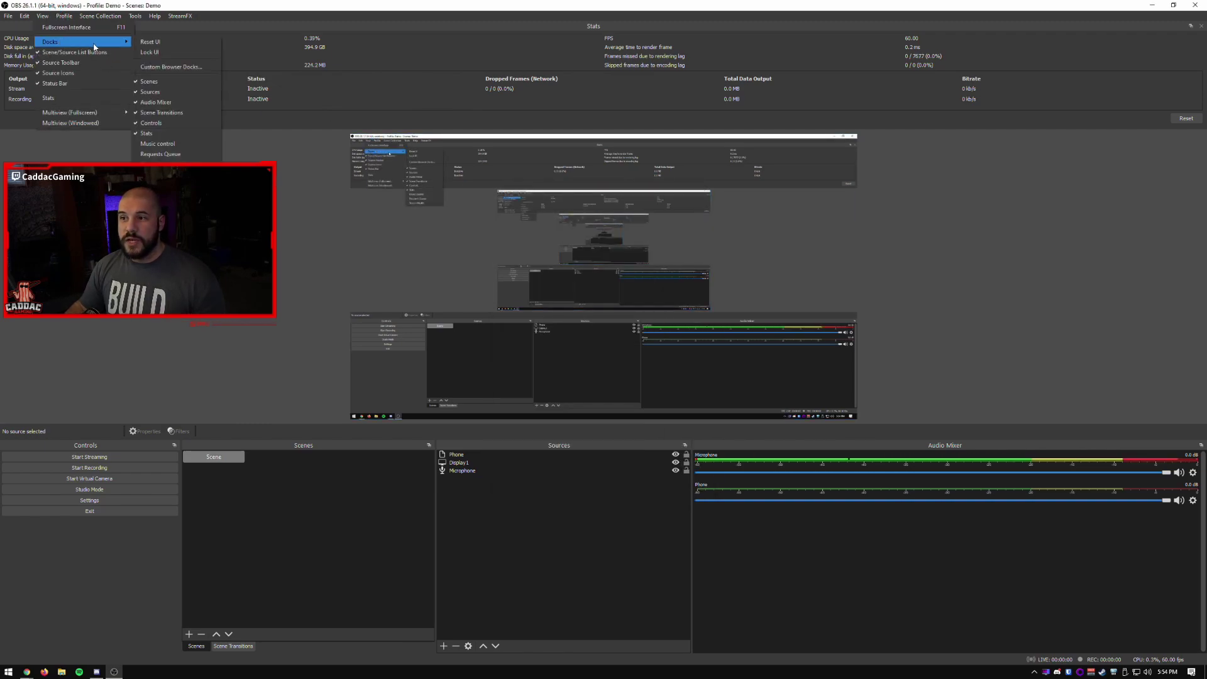
click(160, 154)
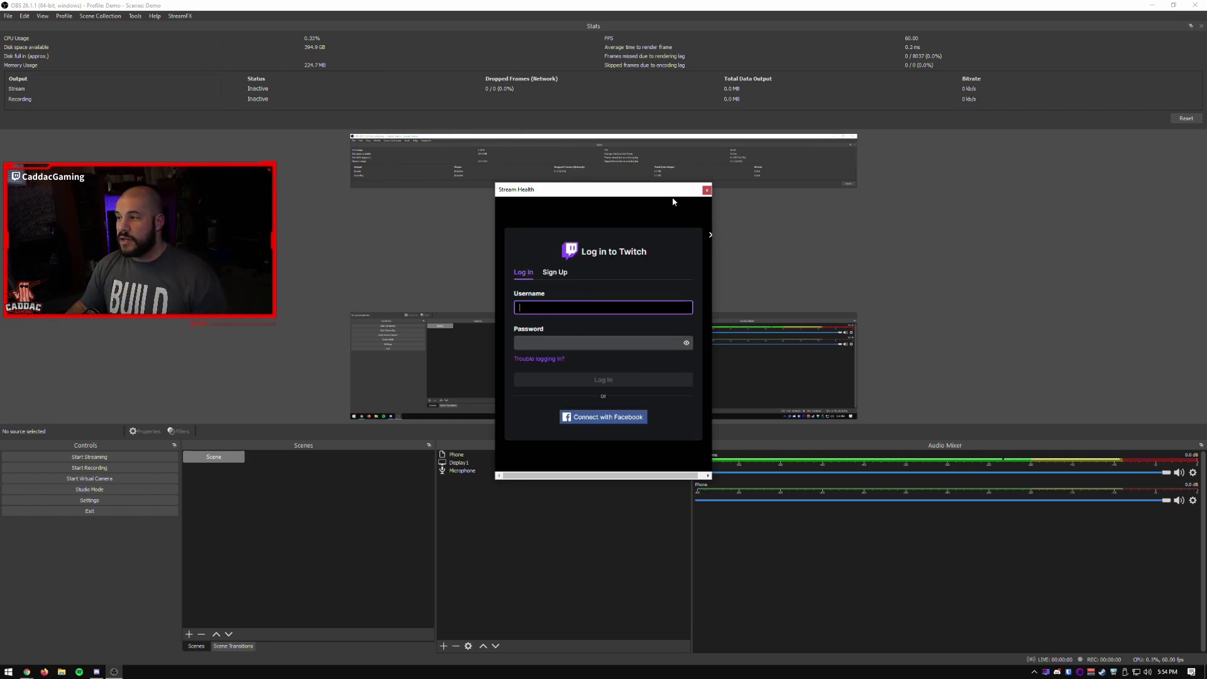
click(706, 190)
- Add a third custom browser dock named 'Log IN' pointing to twitch.tv
click(43, 16)
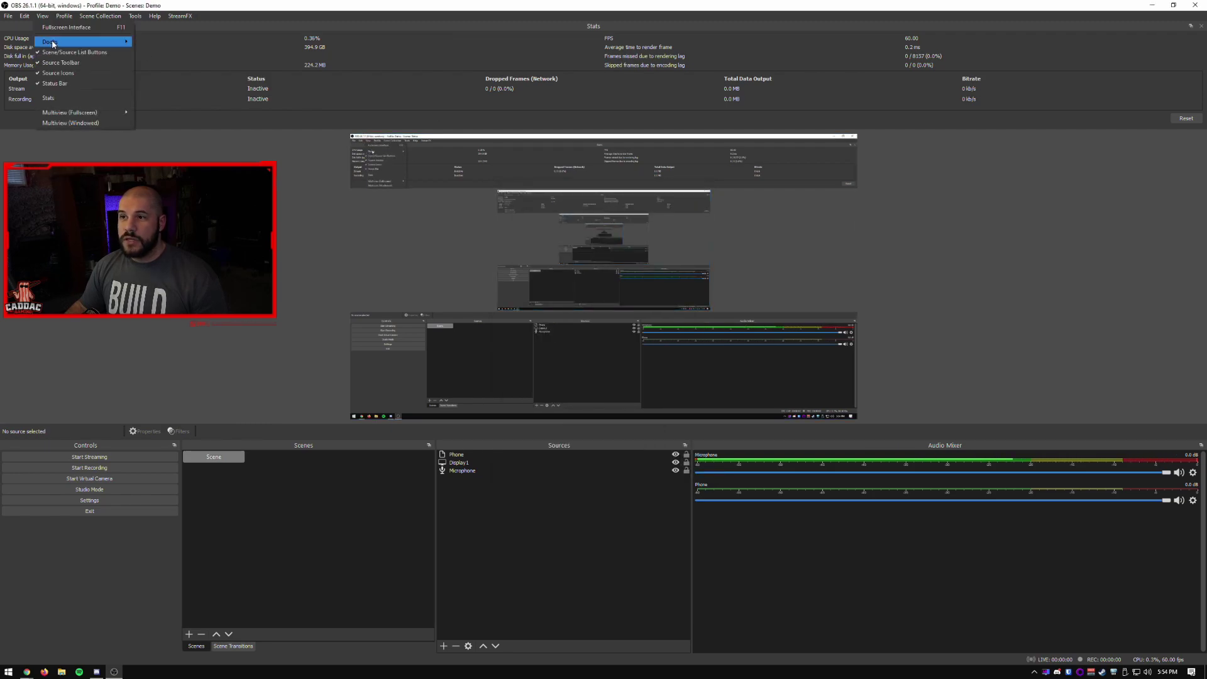
mouse_move(82, 42)
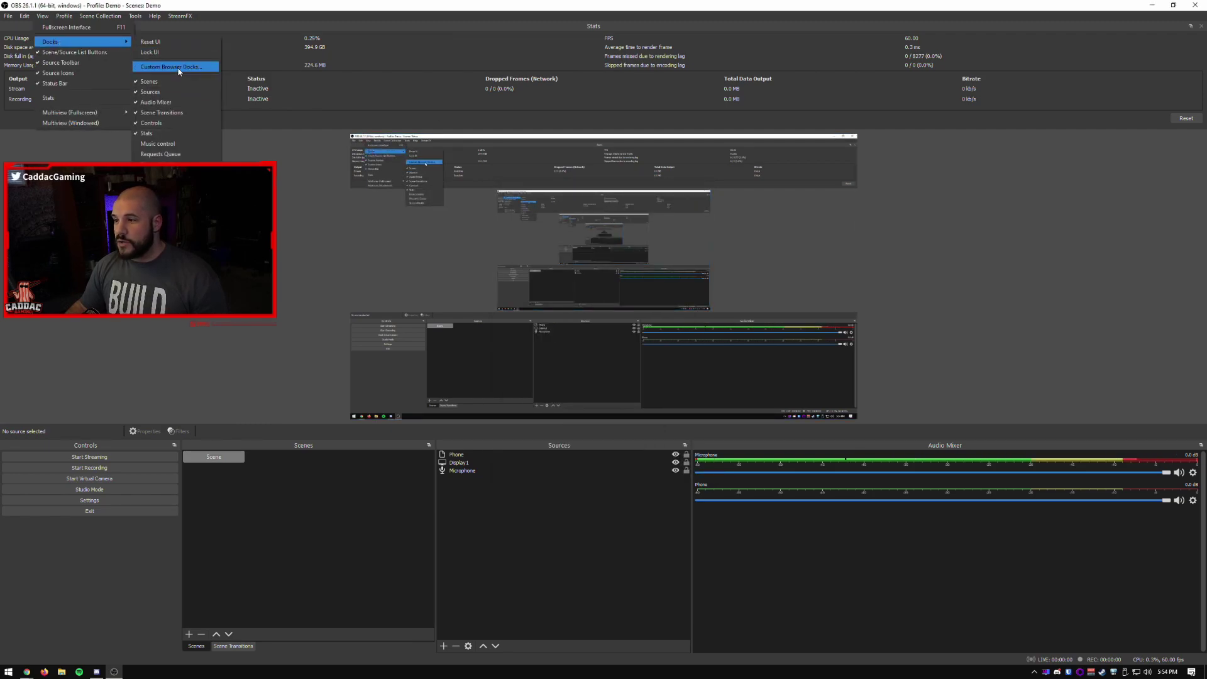
click(179, 71)
click(436, 307)
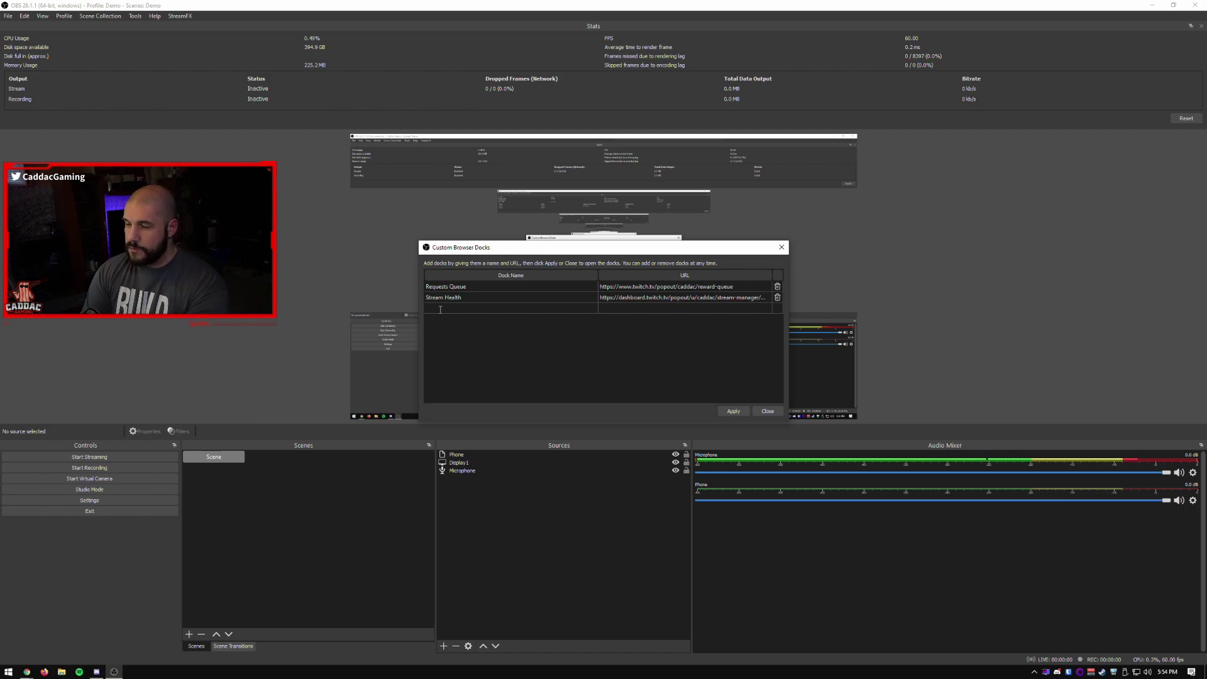
text(Log R)
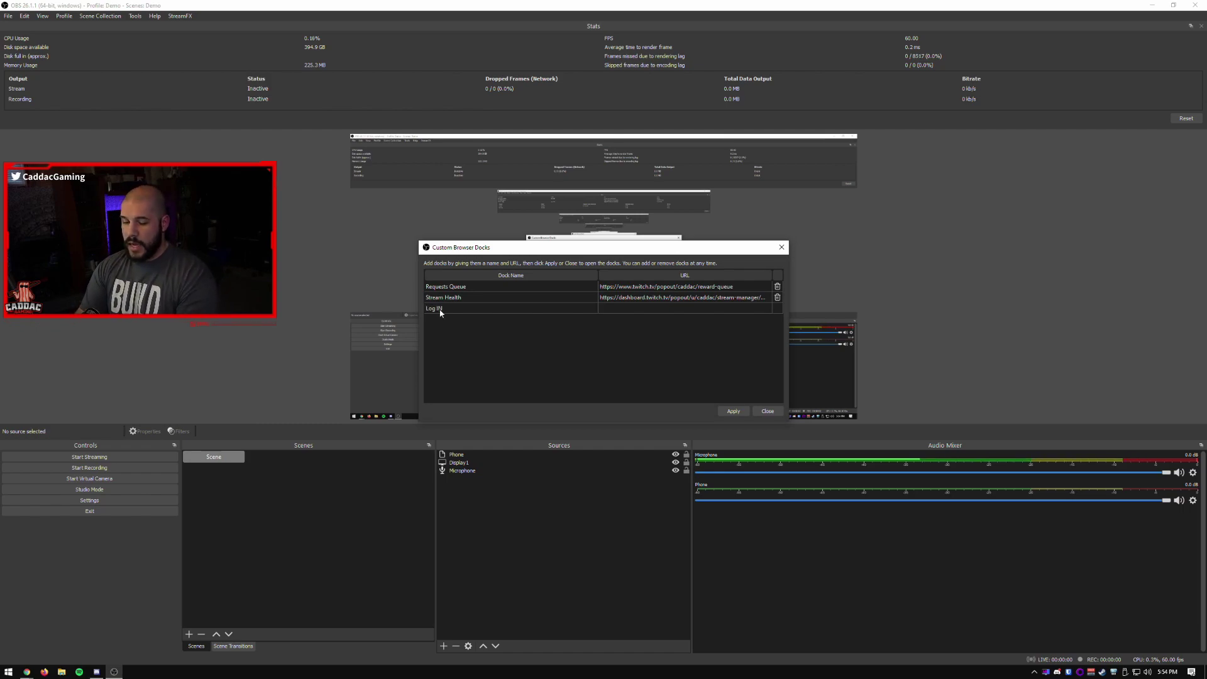
text(twitch)
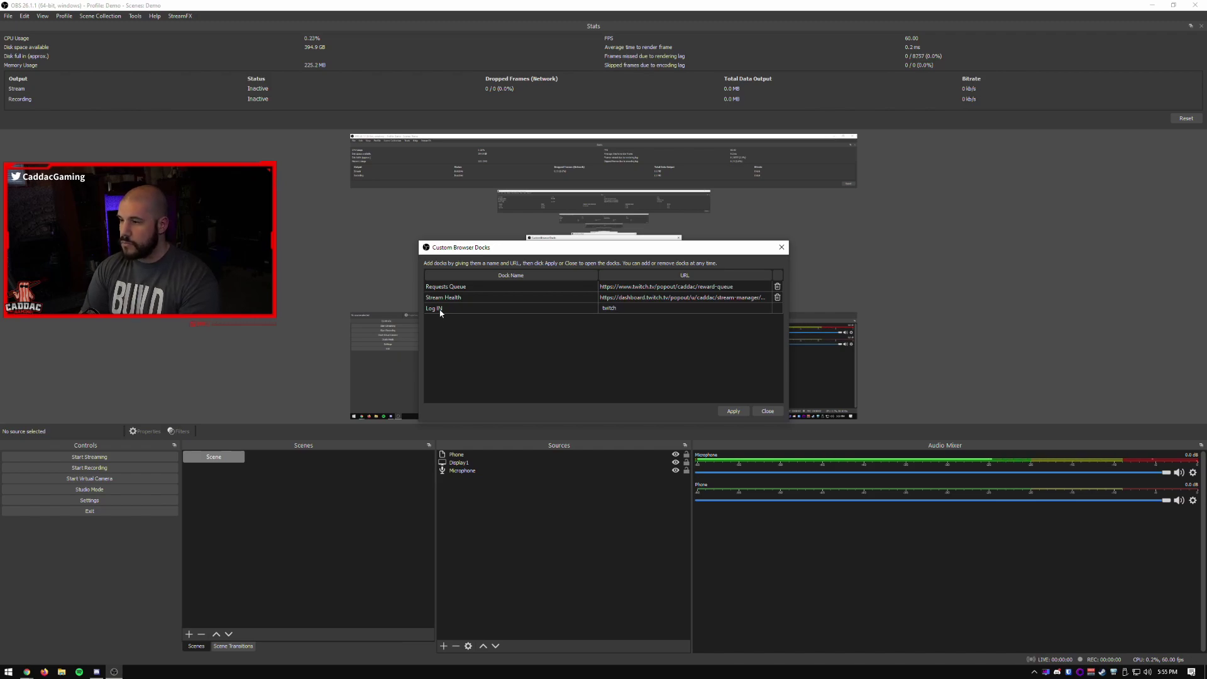
text(.tv)
key(Return)
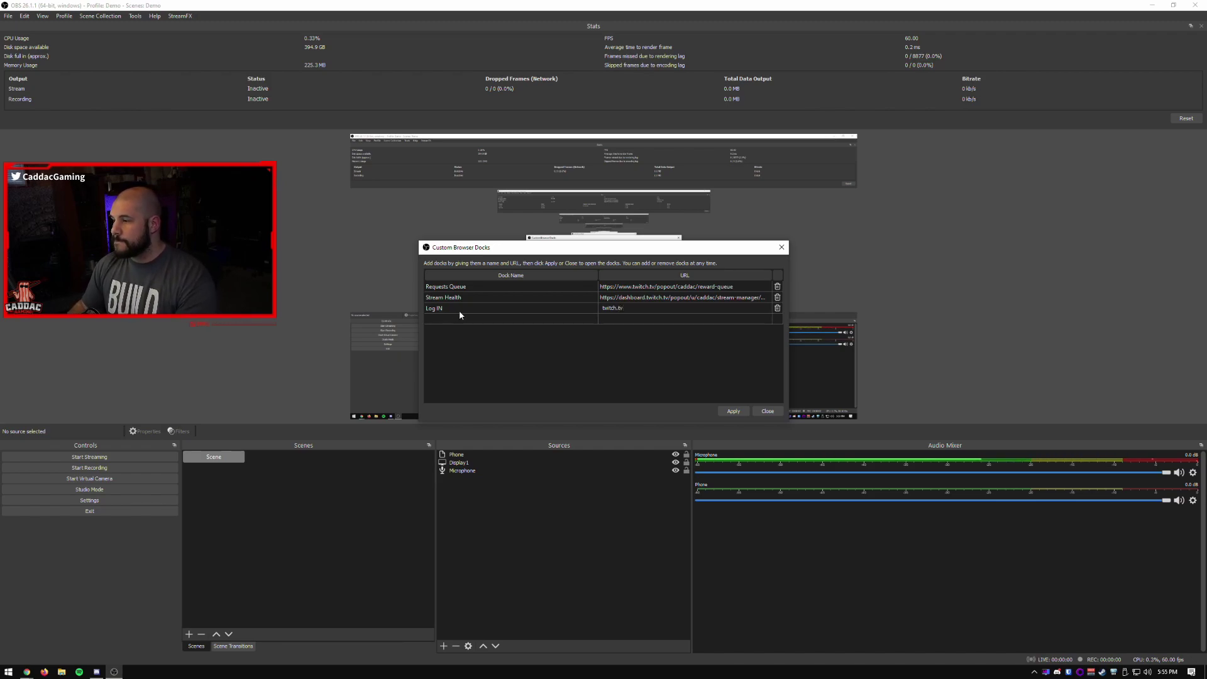
- Apply the Log IN dock and sign in to Twitch there, submitting the two-factor code
click(733, 410)
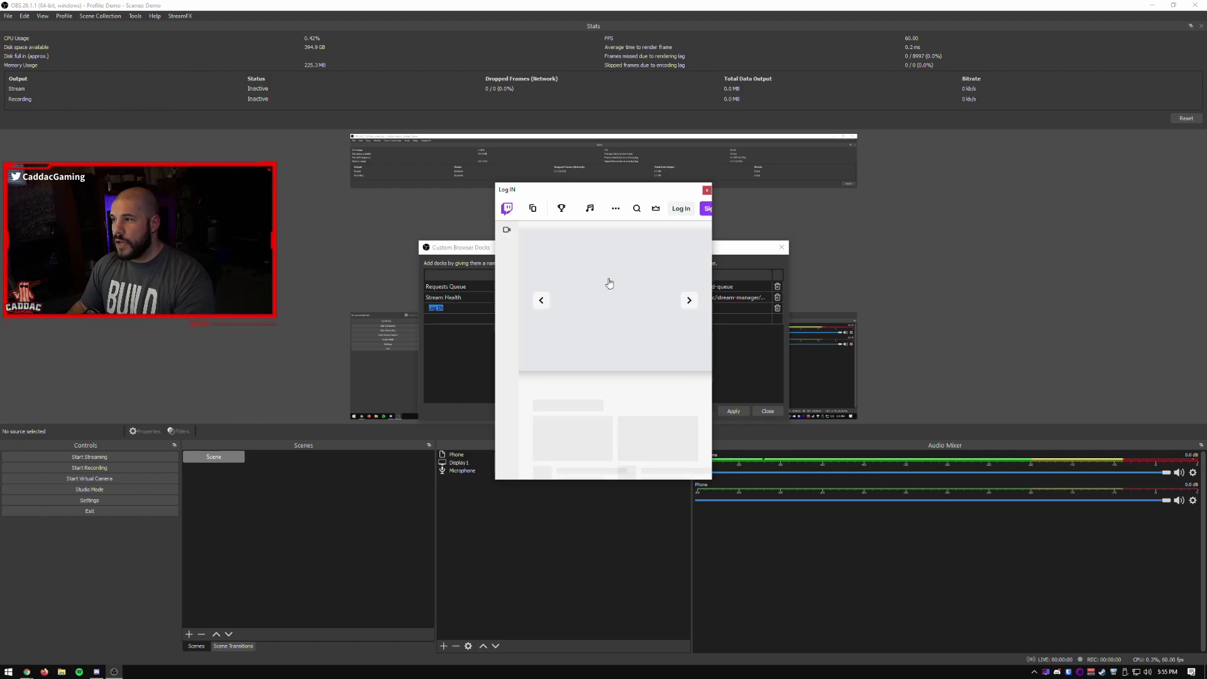
click(679, 208)
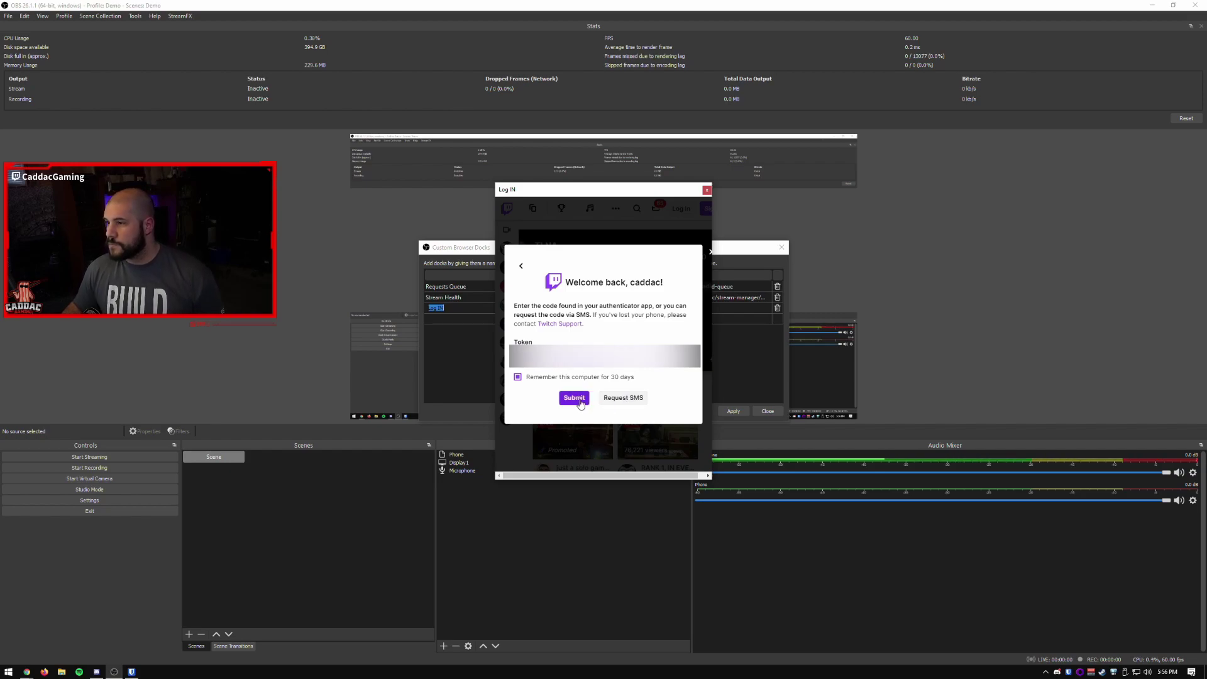
click(575, 398)
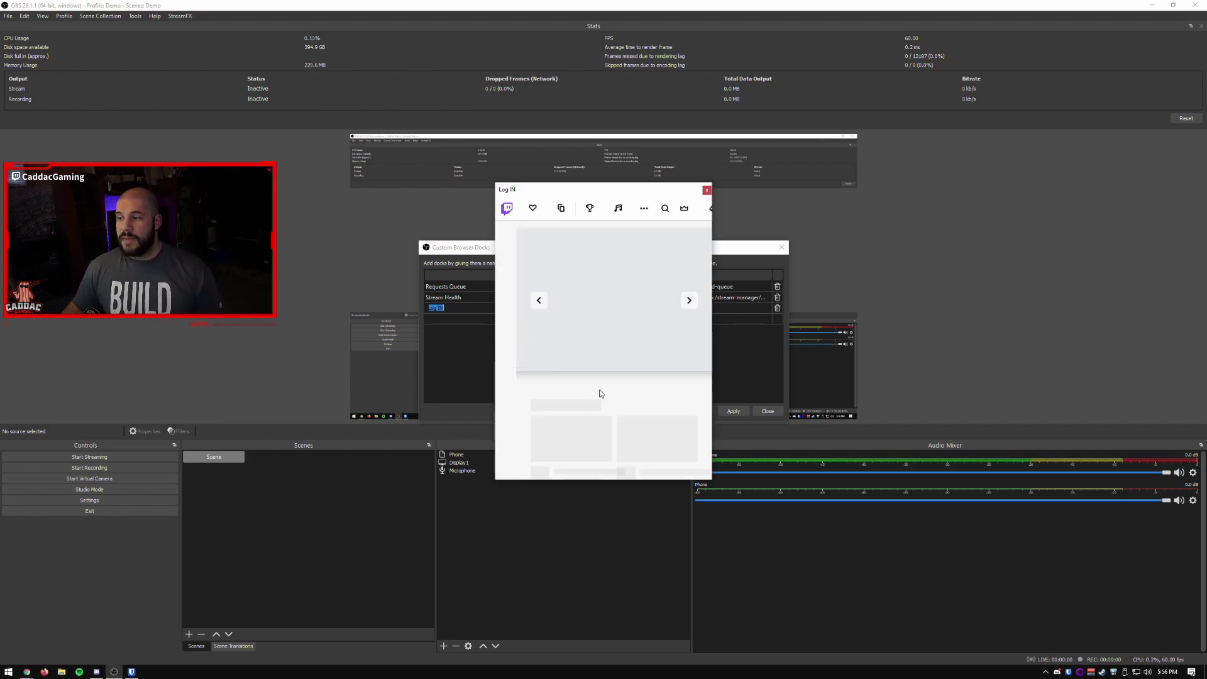
- Close the Twitch window and the docks dialog, then reopen the Requests Queue dock
click(707, 190)
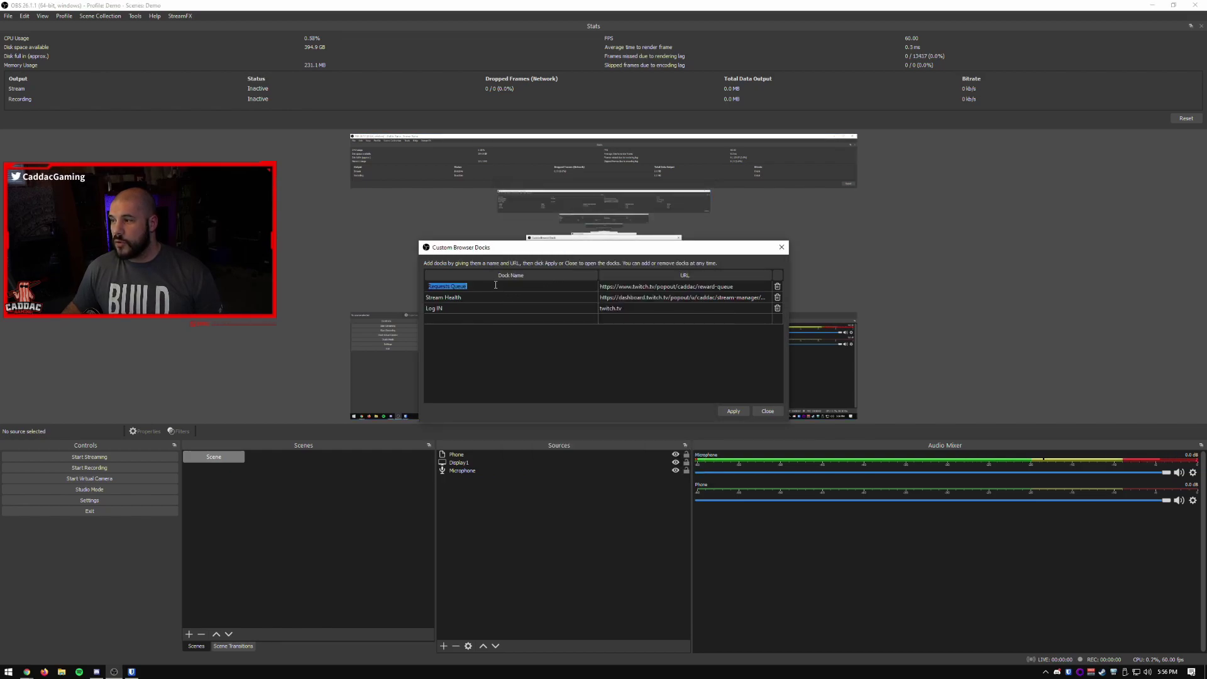
click(781, 247)
click(42, 15)
mouse_move(69, 40)
click(164, 154)
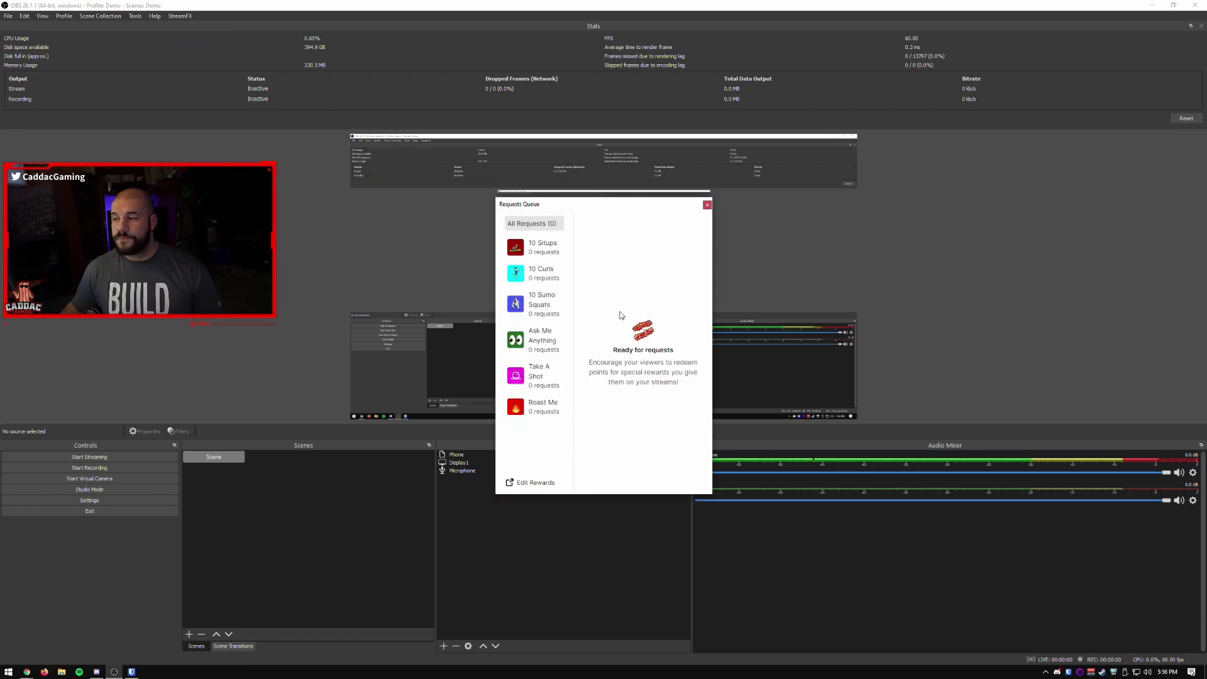
- Close the floating Requests Queue dock and reopen the Custom Browser Docks list with its three entries
click(706, 206)
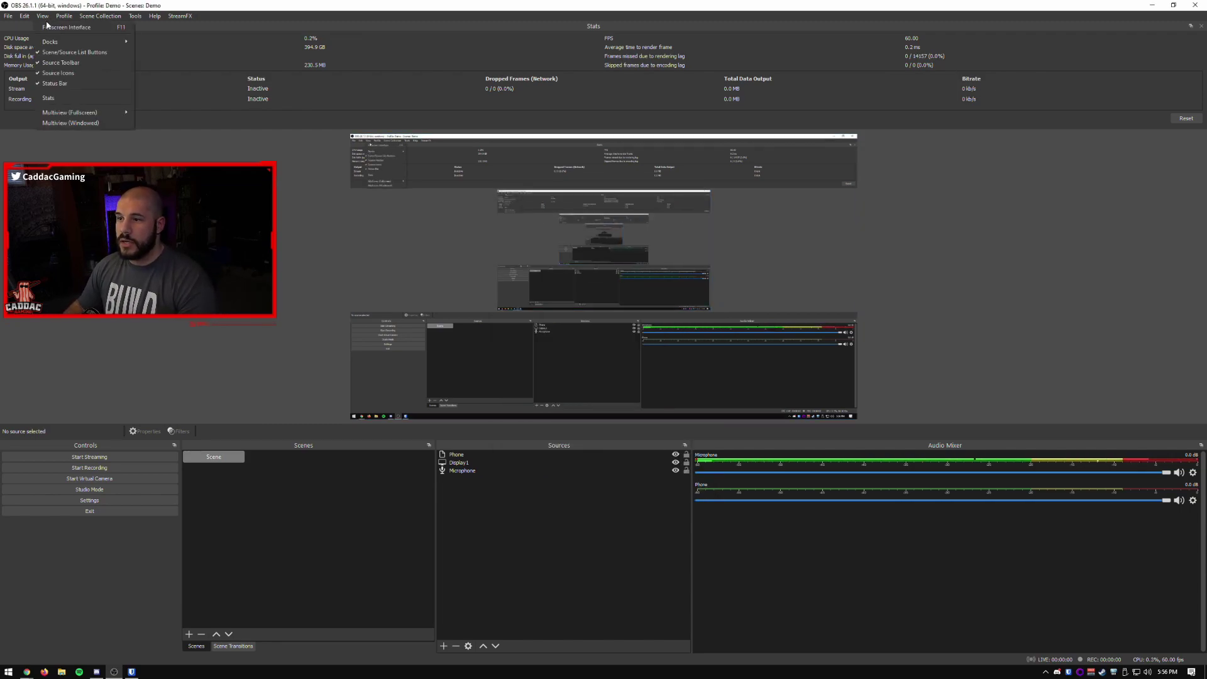
key(super)
click(57, 26)
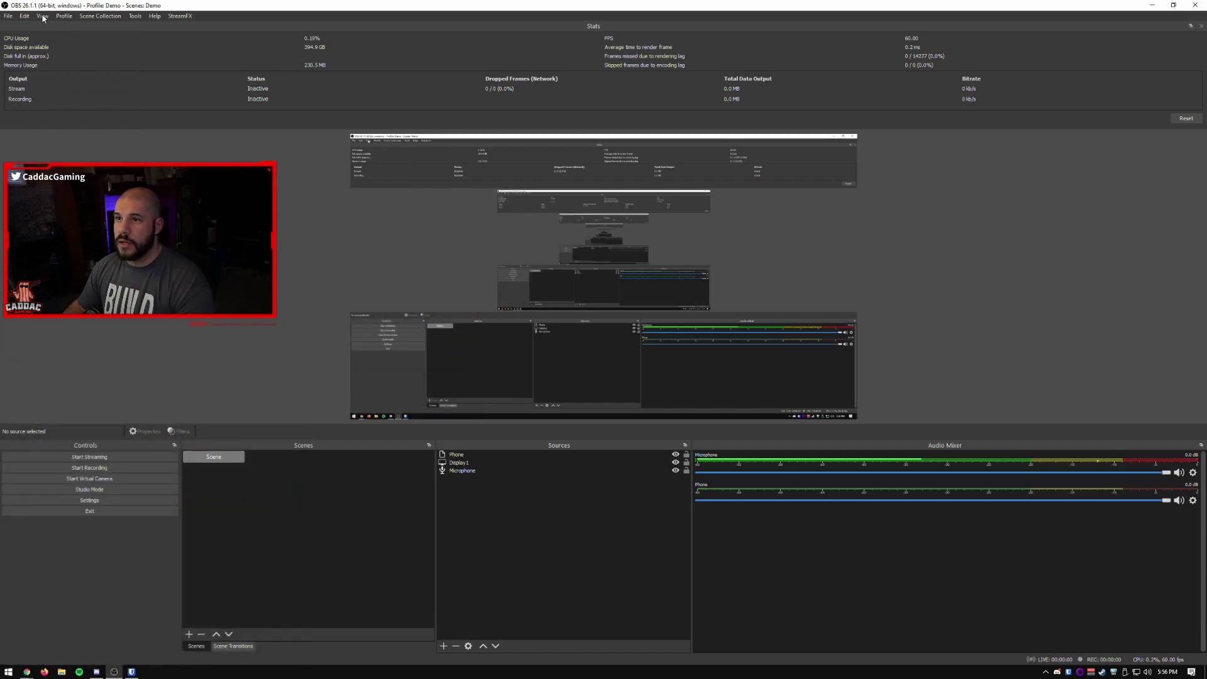
click(43, 15)
mouse_move(67, 41)
click(167, 156)
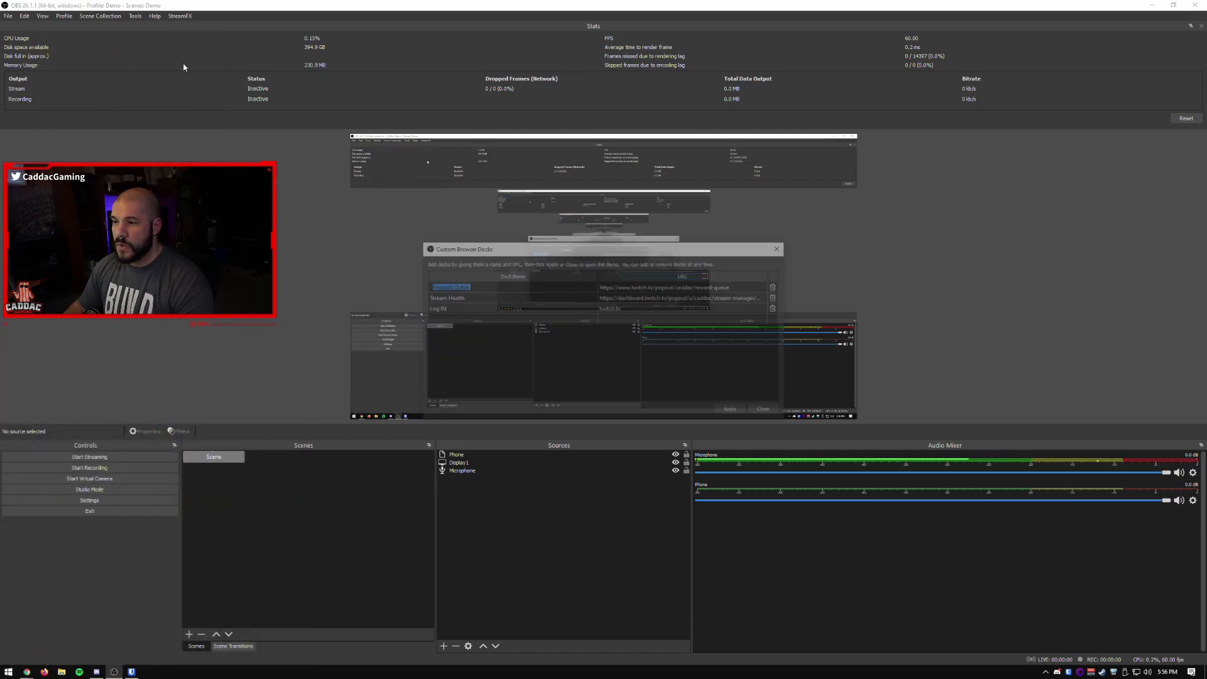
- Pop out the Reward Requests Queue and paste its popout URL into the OBS Requests Queue dock
click(32, 674)
click(50, 628)
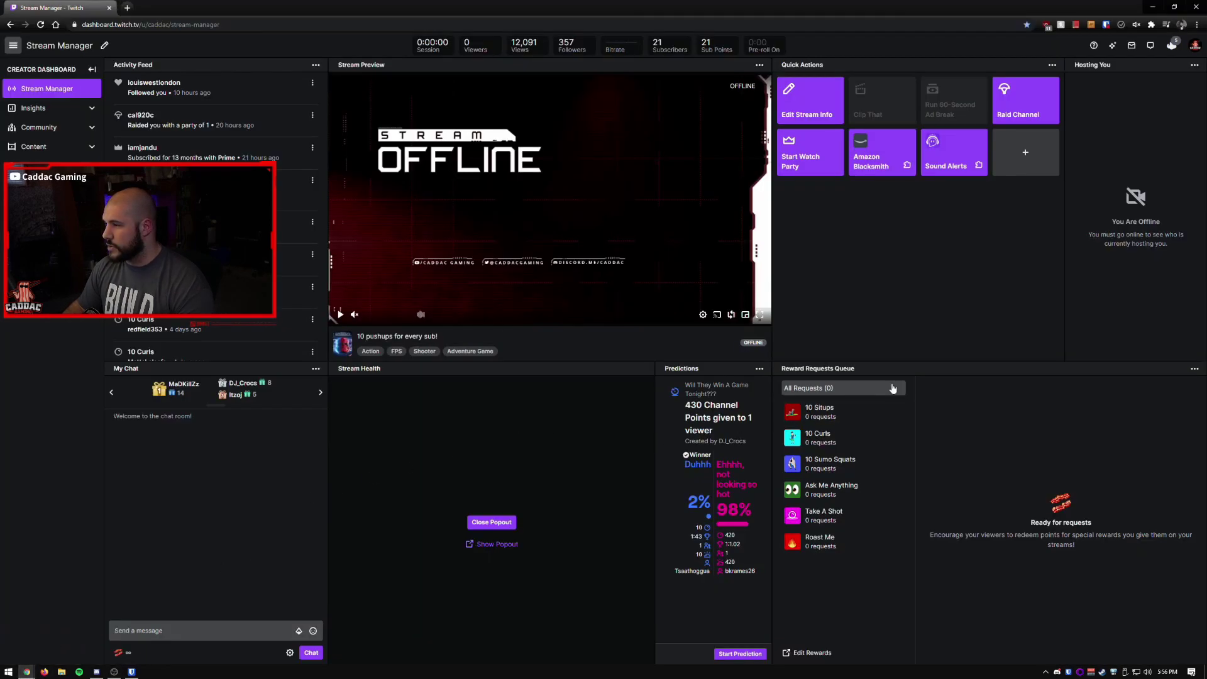
click(1194, 368)
click(1156, 389)
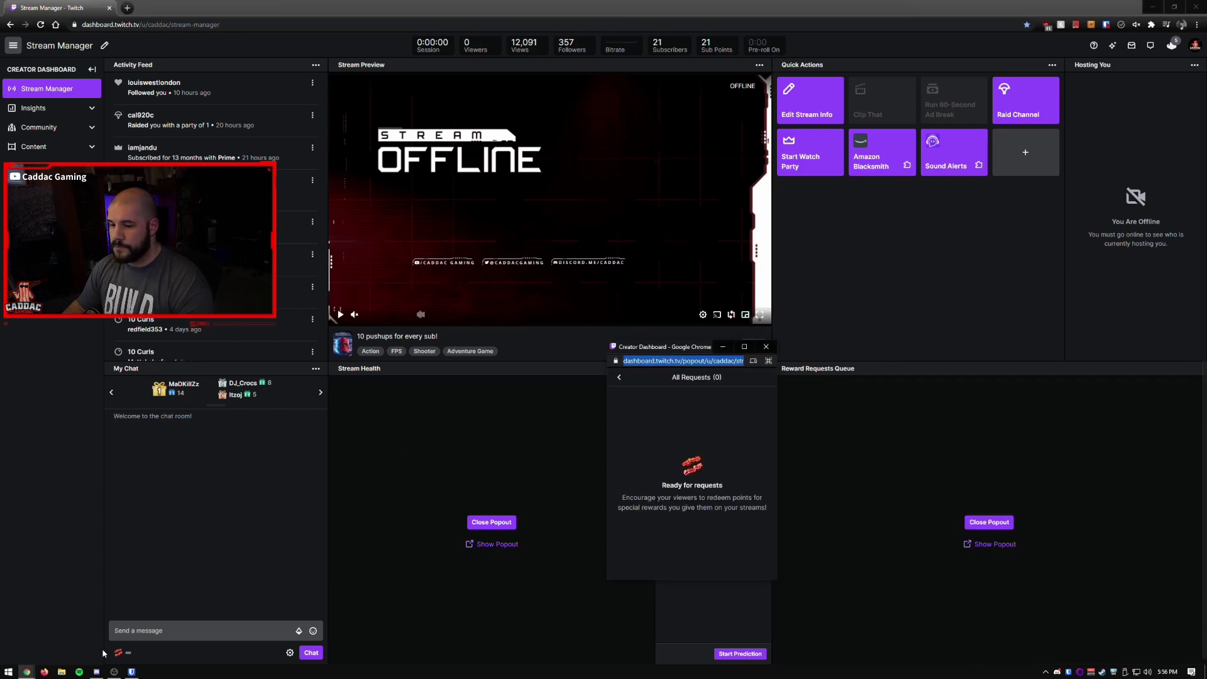
click(114, 671)
double_click(636, 286)
key(ctrl+a)
text(https://dashboard.twitch.tv/popout/u/caddac/stream-manager/reward-queue)
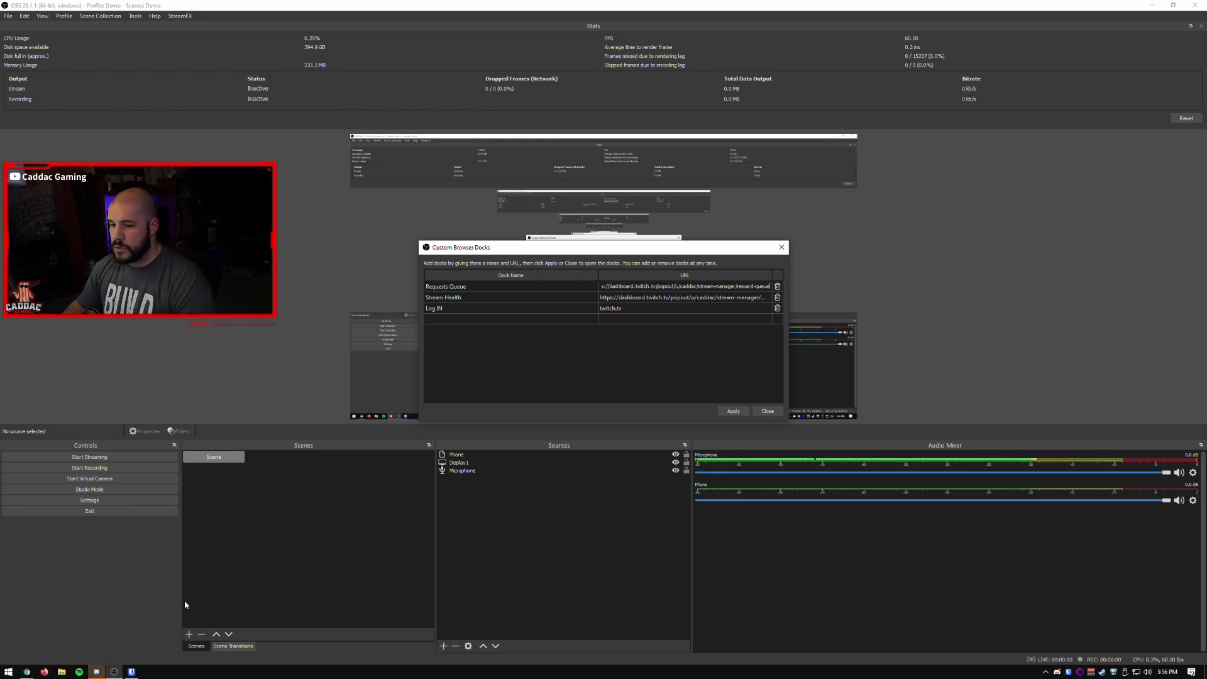
- Pop out the Predictions panel from Twitch Stream Manager into its own window
click(26, 671)
click(50, 632)
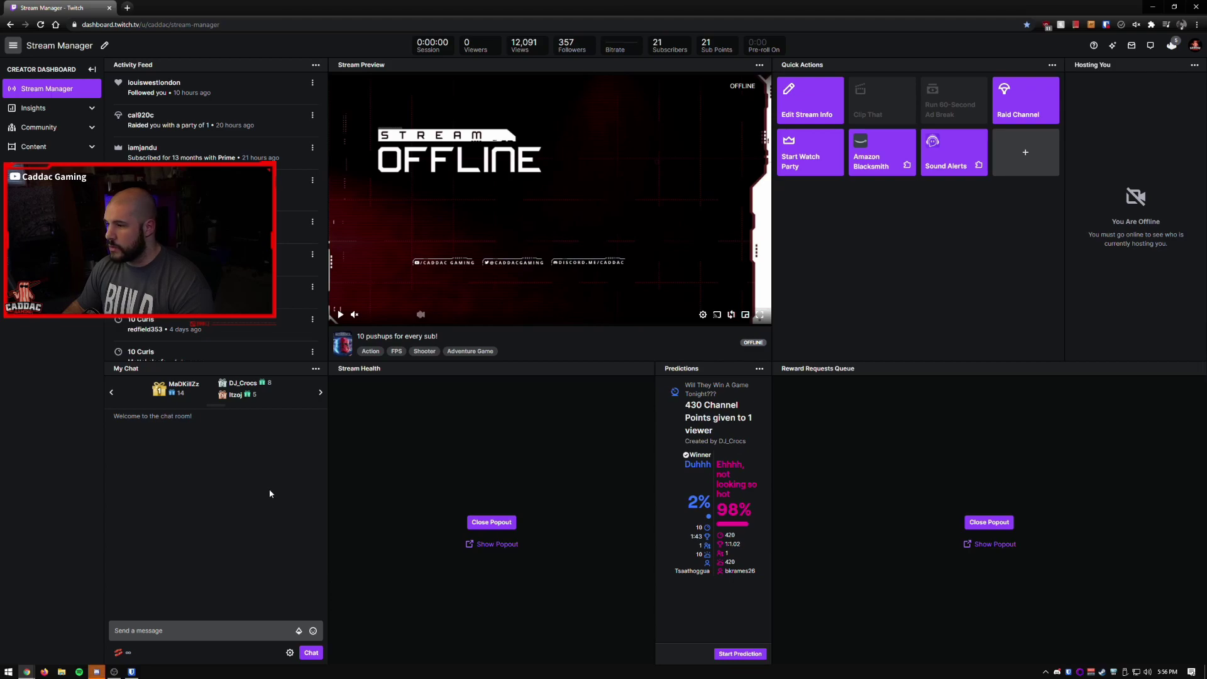
click(759, 371)
click(691, 386)
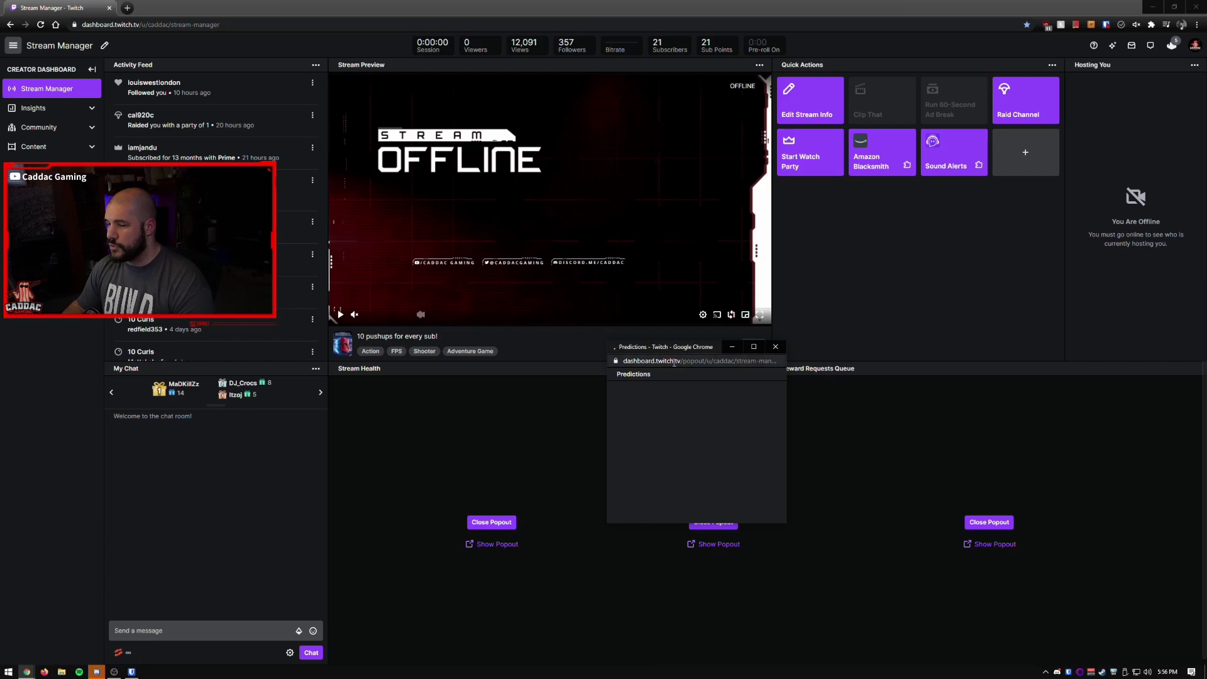
- Add a fourth custom browser dock named 'Predictions' with the Twitch predictions popout URL
click(96, 671)
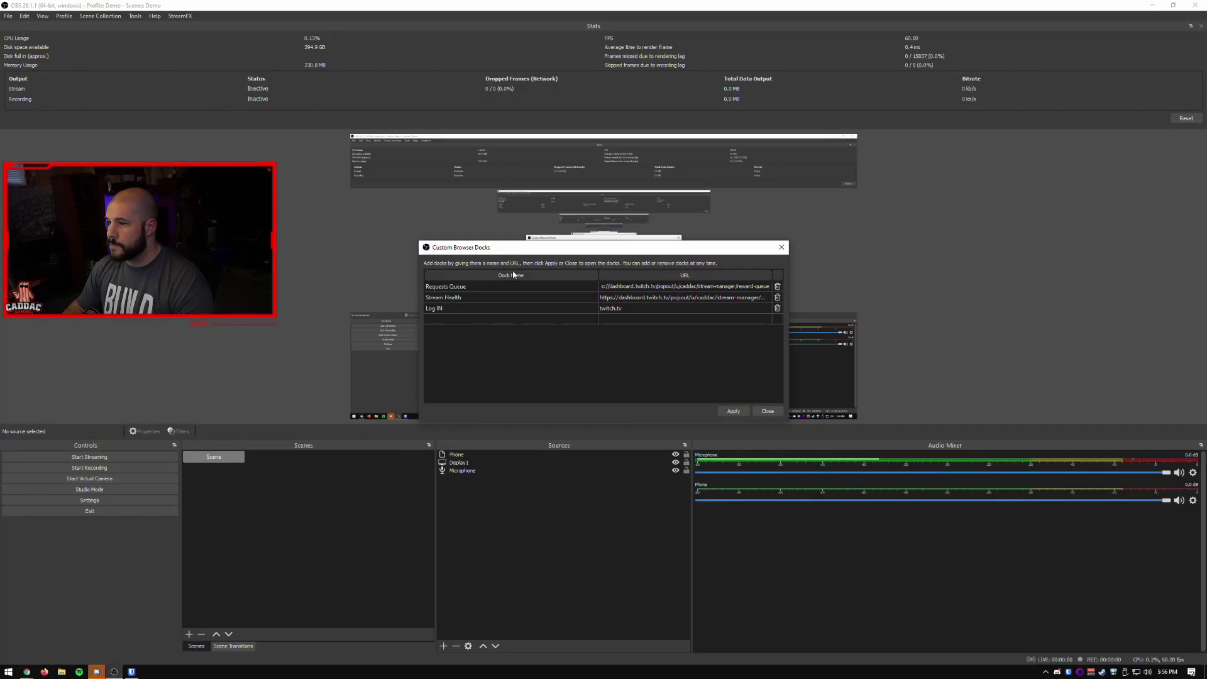
double_click(503, 318)
text(Pre)
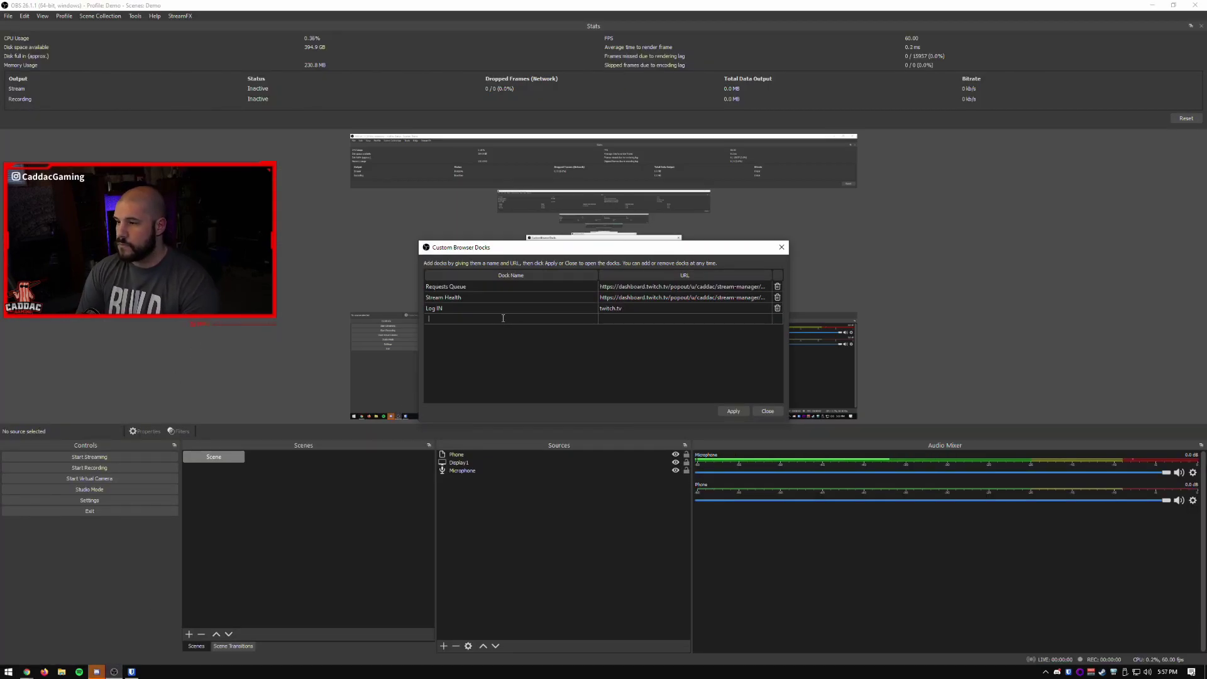
text(dictions)
key(Tab)
text(https://dashboard.twitch.tv/popout/u/caddac/stream-manager/predictions)
- Apply the docks, dock Predictions on the right beside the preview, and close the settings
click(732, 411)
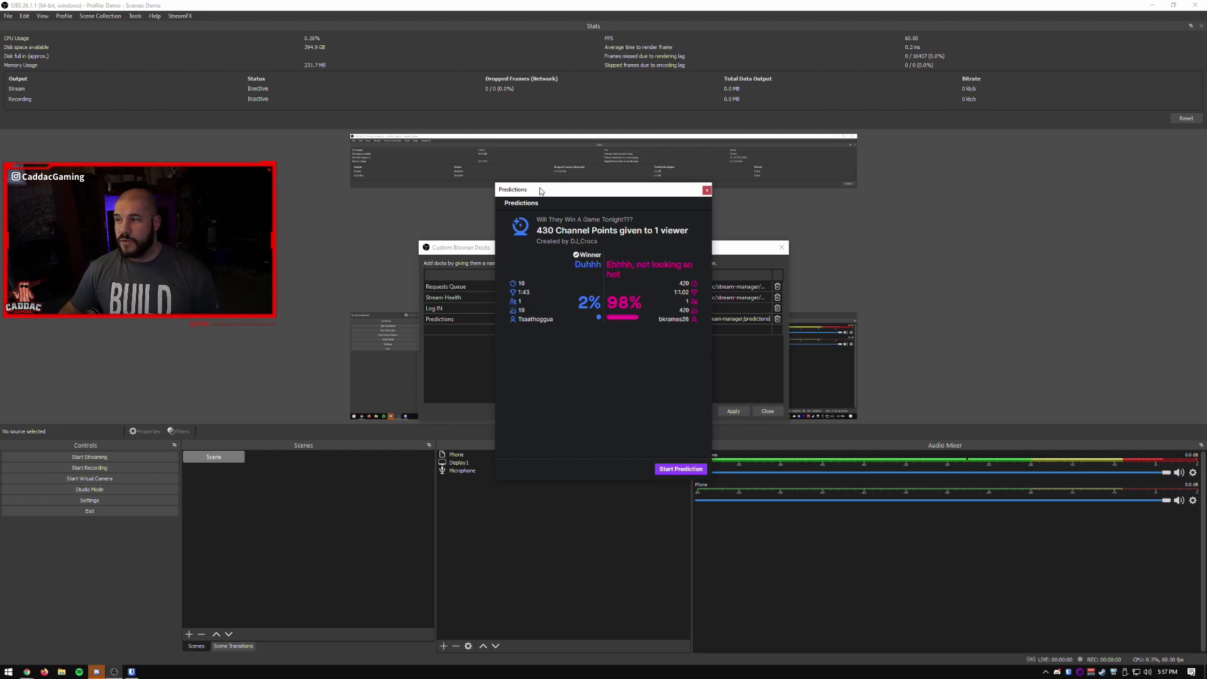
drag(561, 194, 1070, 163)
click(768, 411)
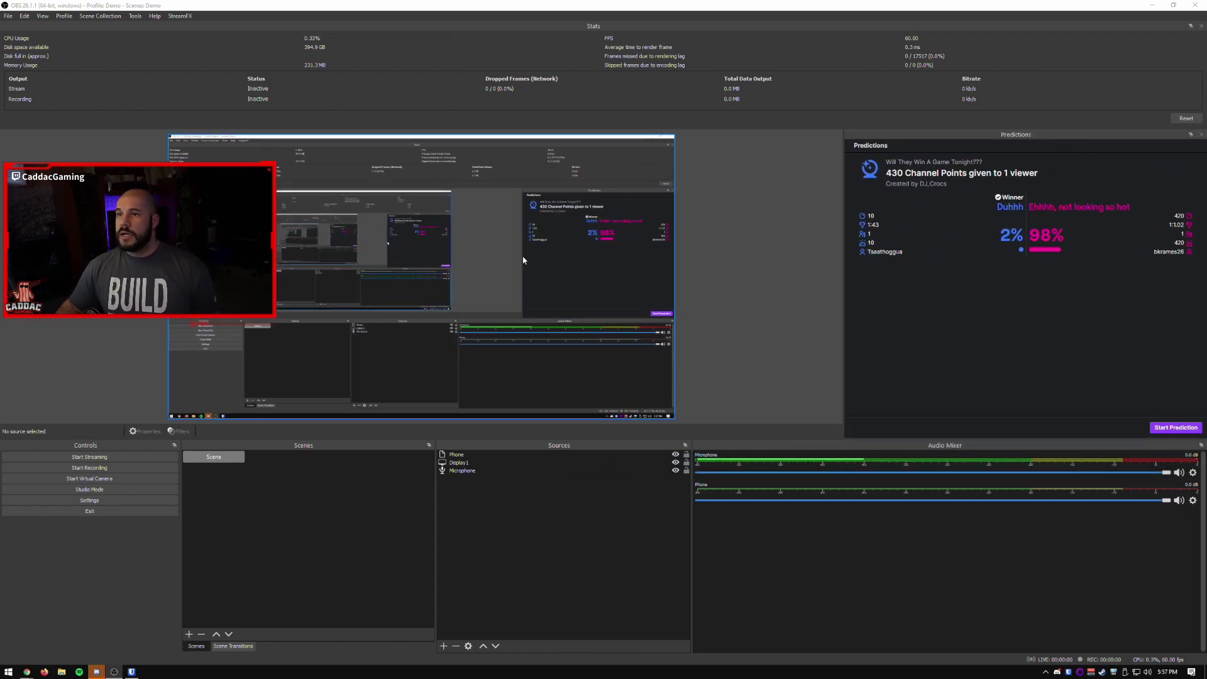
- Show the Stream Health dock from View > Docks and dock it along the left side
click(42, 16)
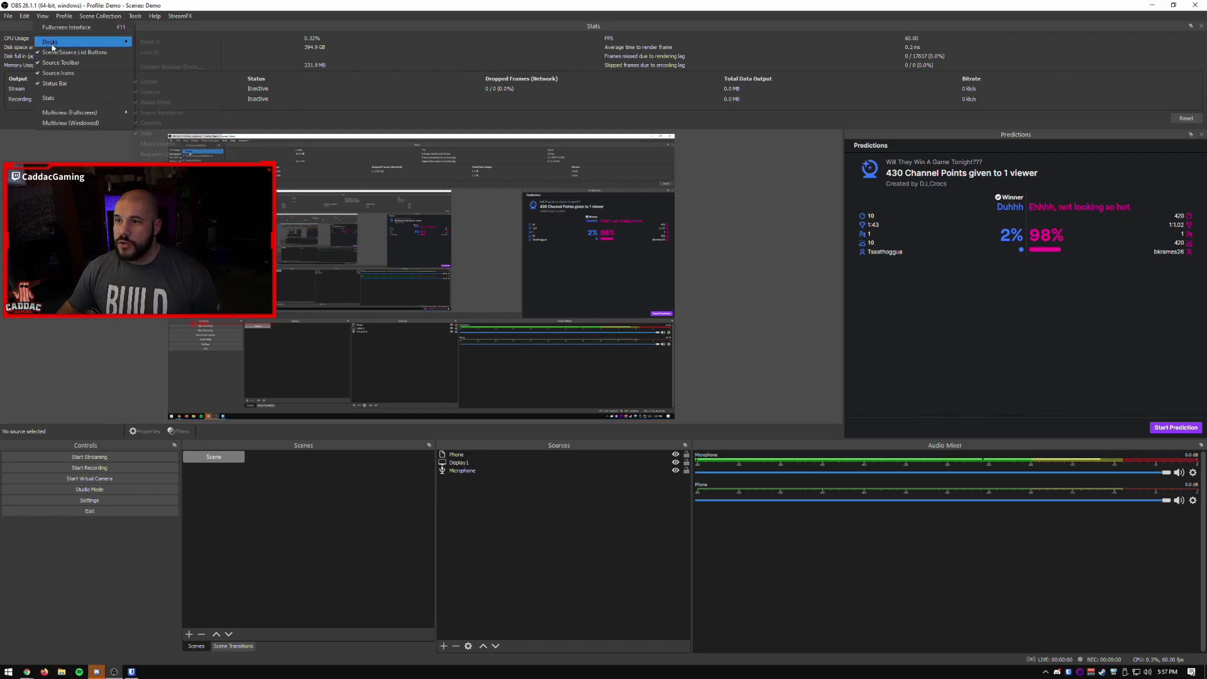
click(176, 161)
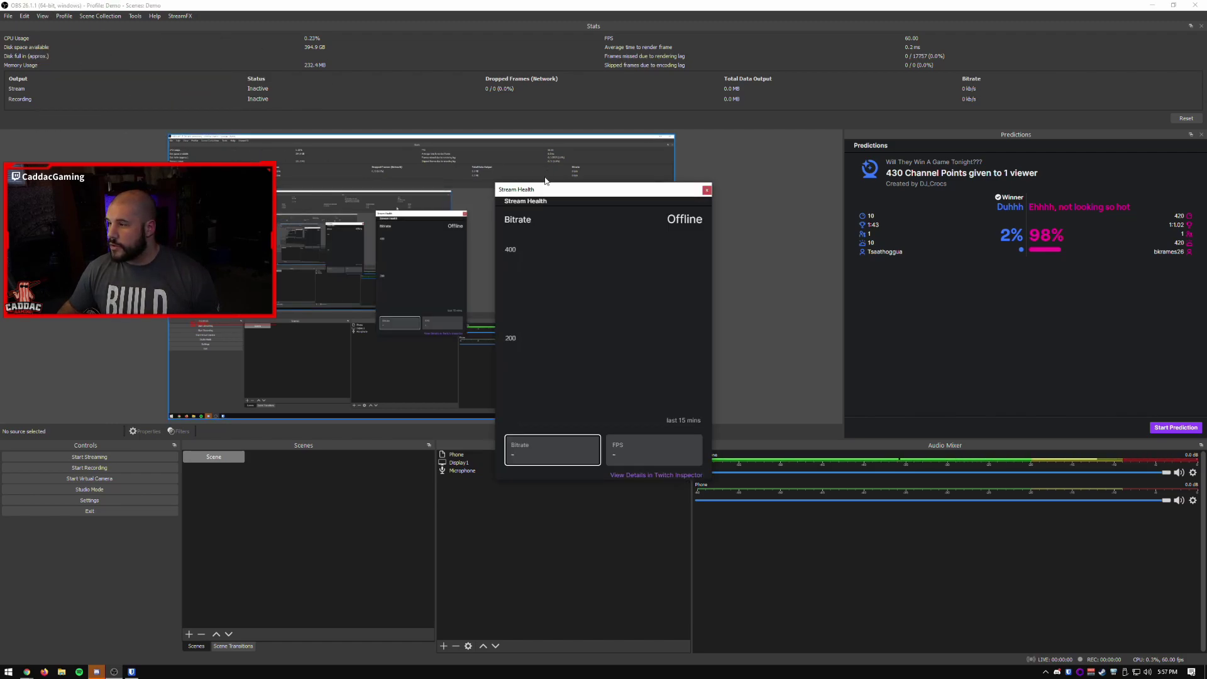
drag(534, 190, 2, 198)
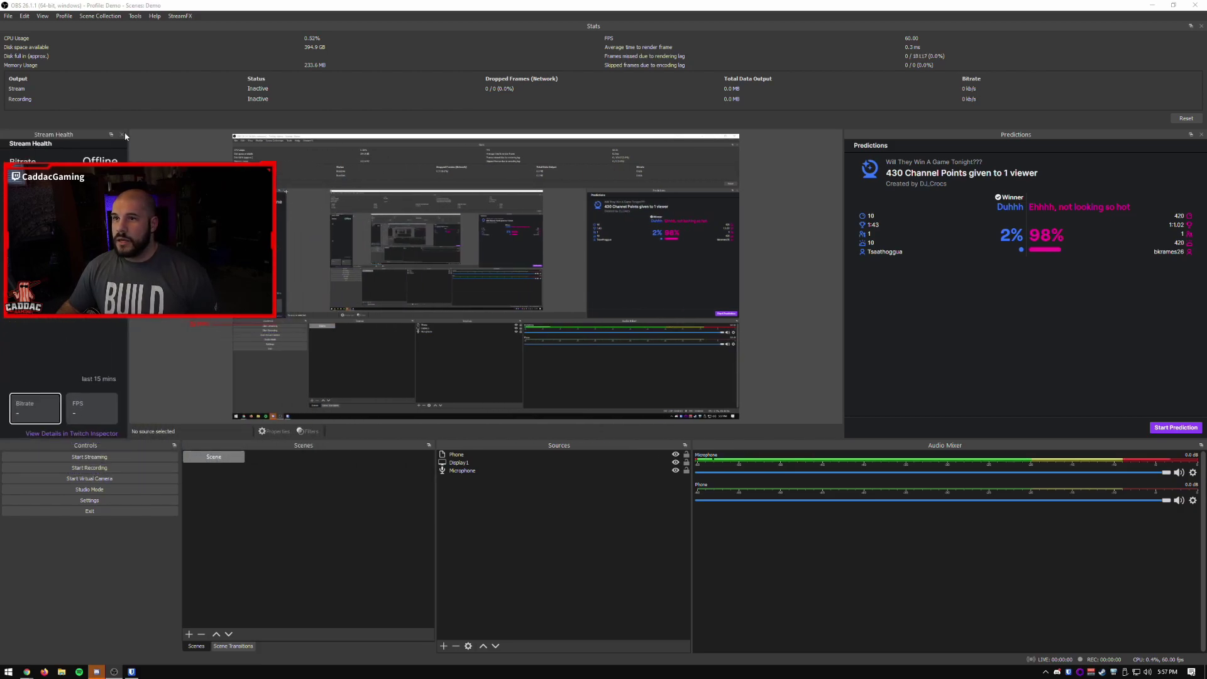
- Show the Requests Queue dock and tab it together with Sources in the bottom panel
click(43, 15)
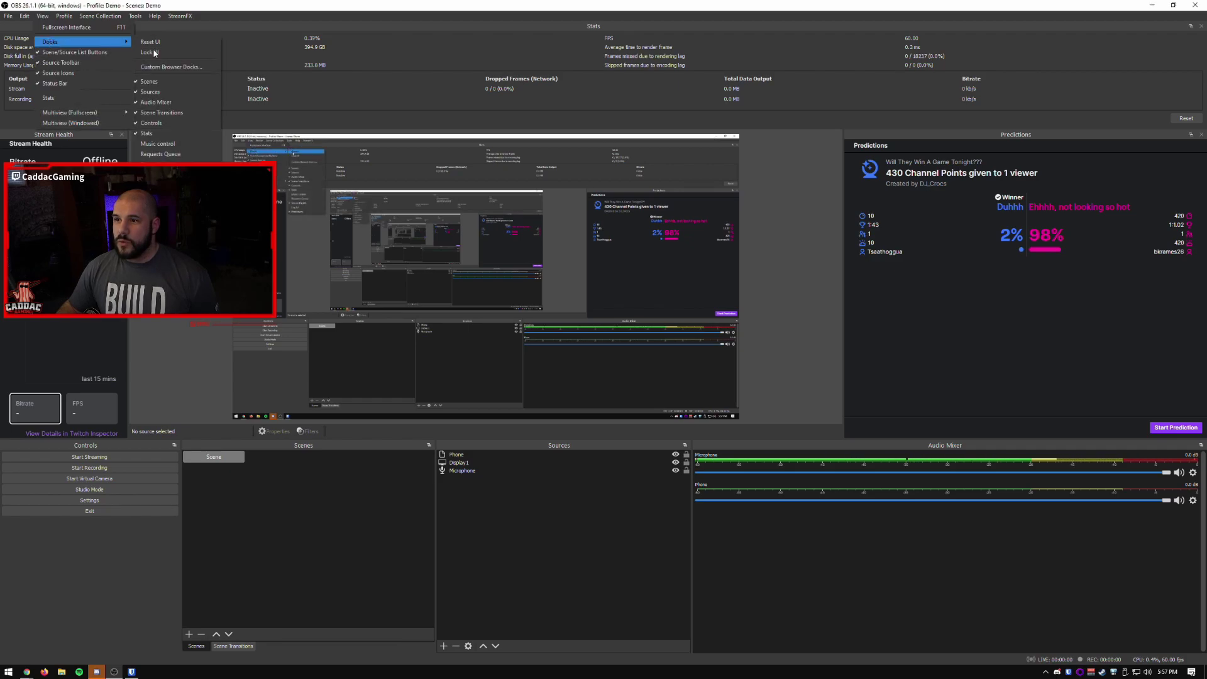
click(177, 157)
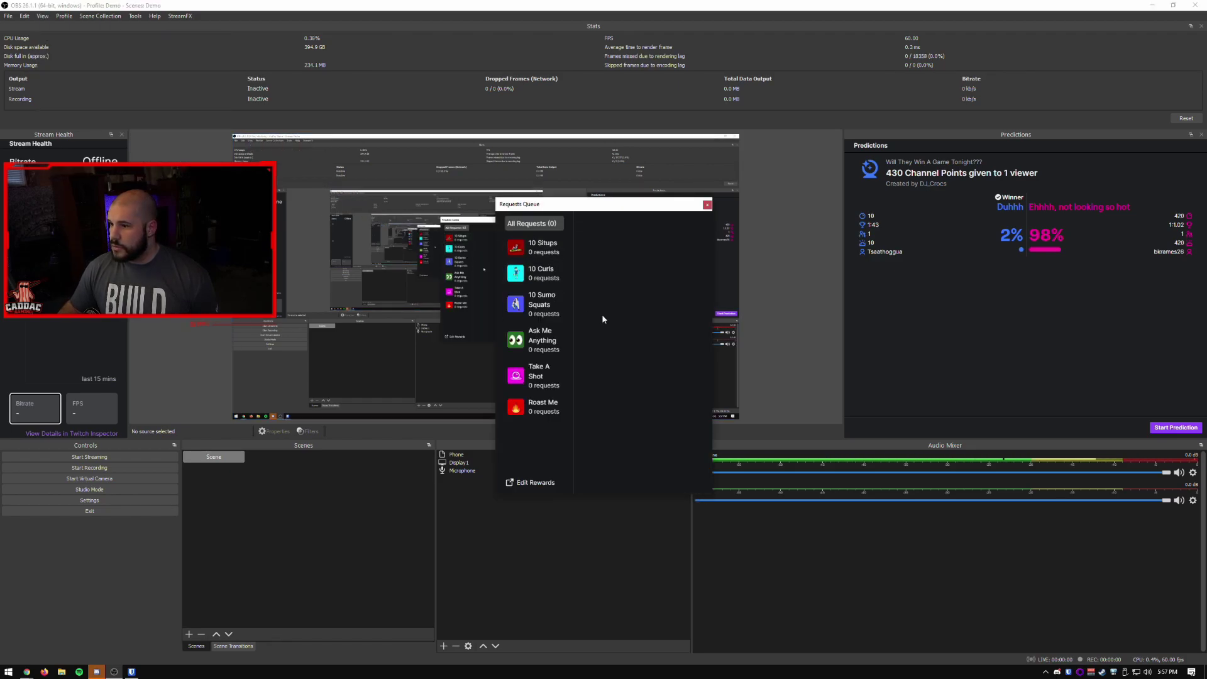
drag(599, 204, 528, 492)
click(488, 646)
click(472, 647)
click(490, 647)
click(461, 647)
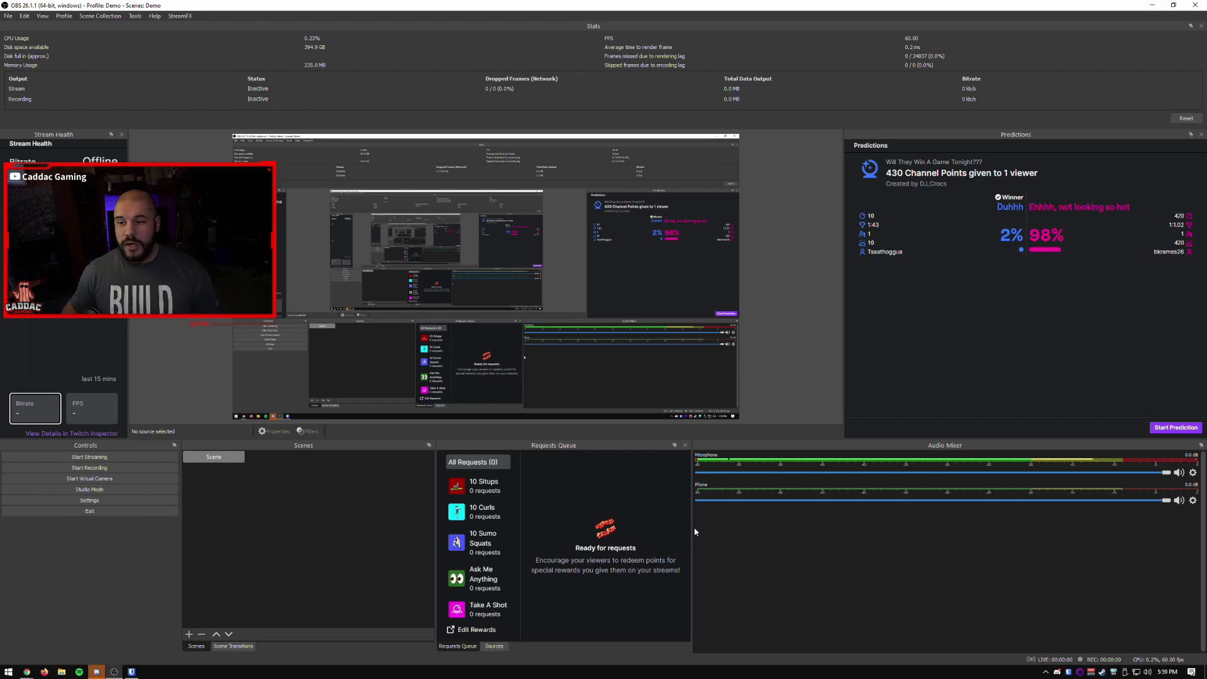
mouse_move(26, 669)
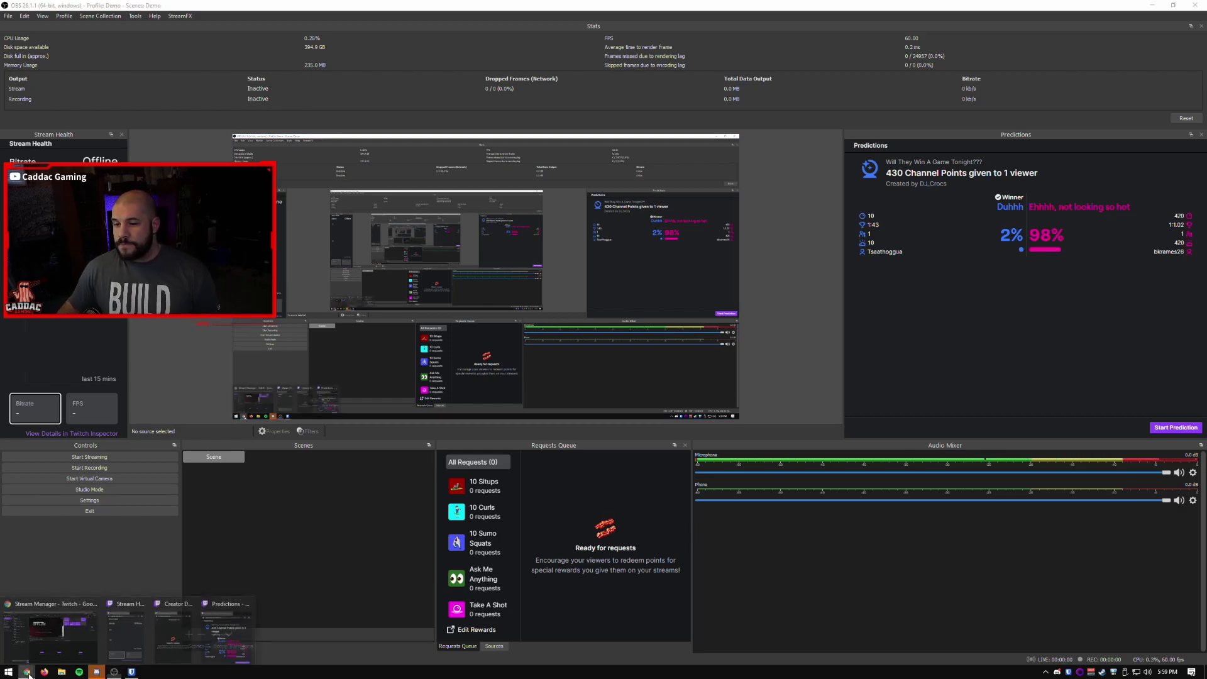
- Add the Edit Stream Info panel in its own column beside Quick Actions on the Stream Manager dashboard
click(47, 638)
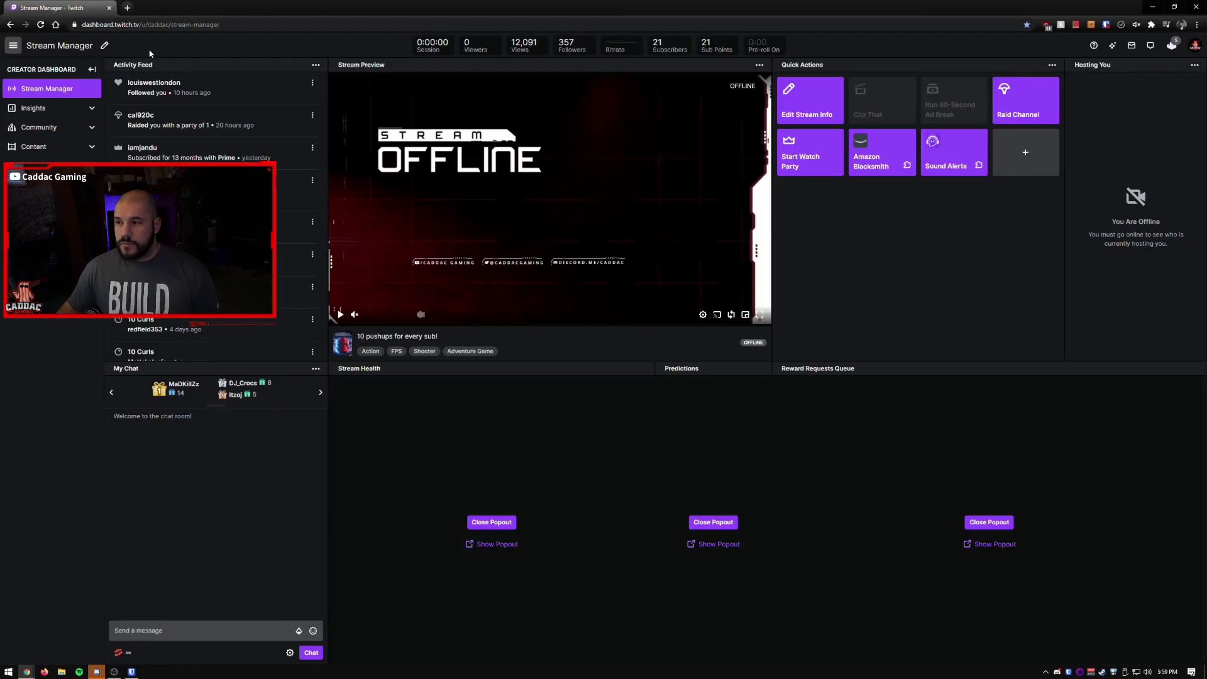
click(103, 47)
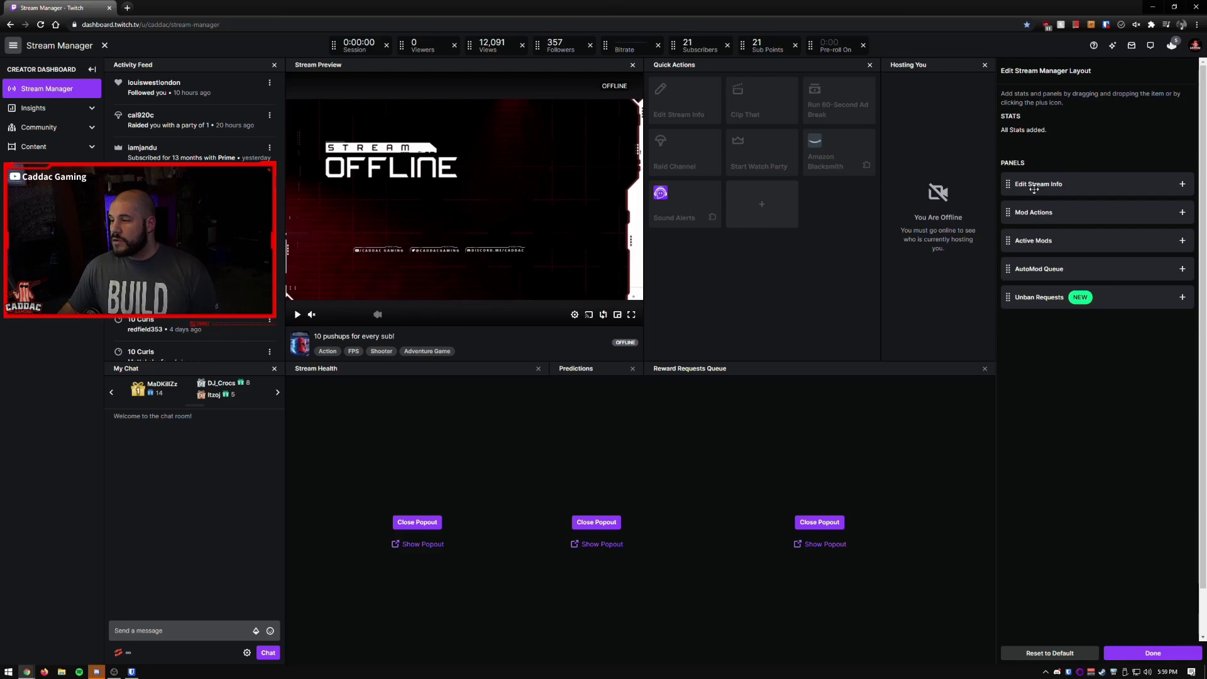
drag(1037, 186, 853, 201)
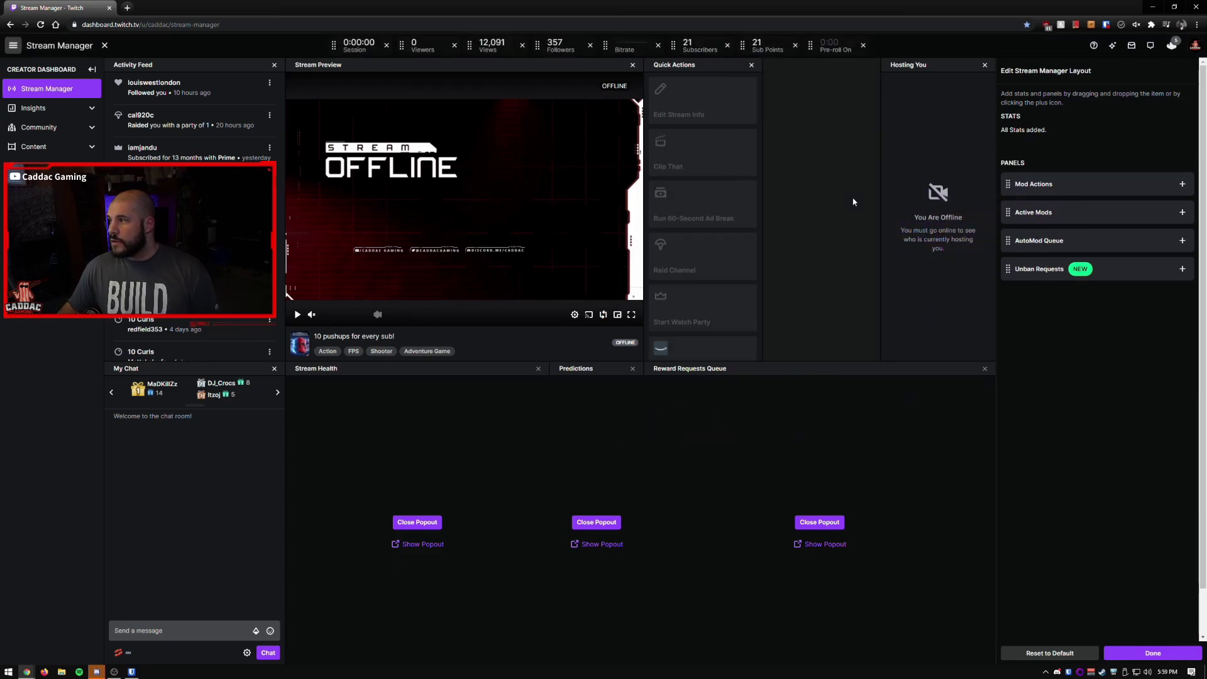
click(104, 45)
click(906, 65)
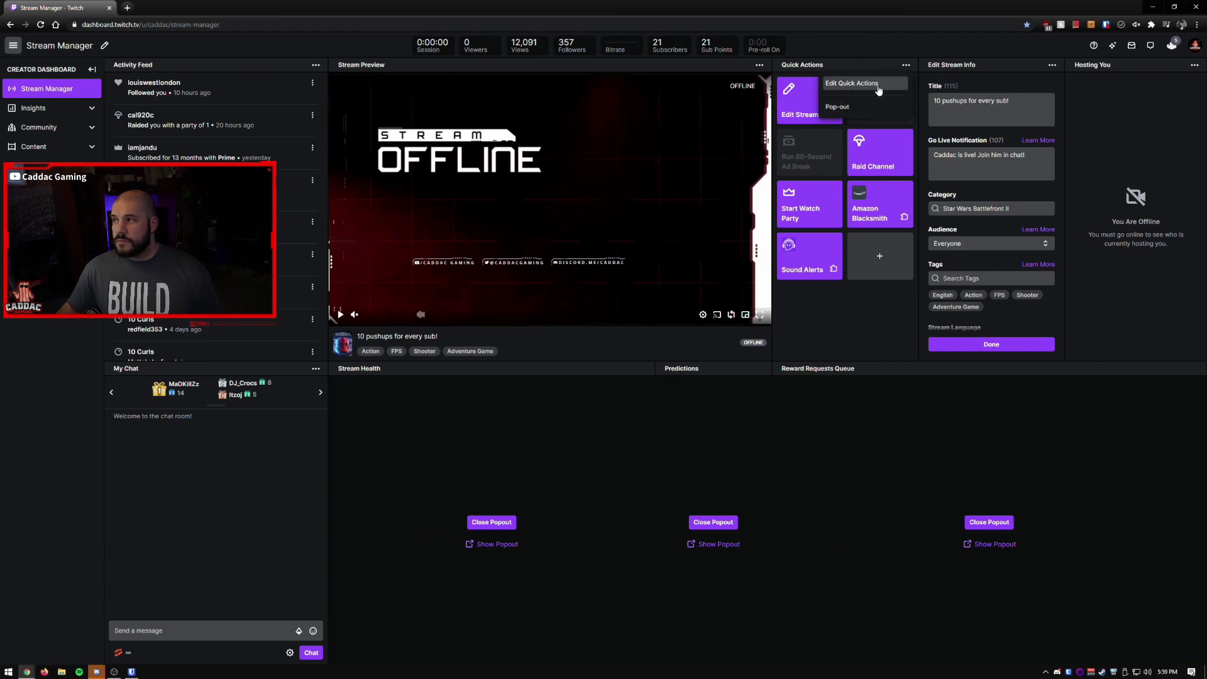